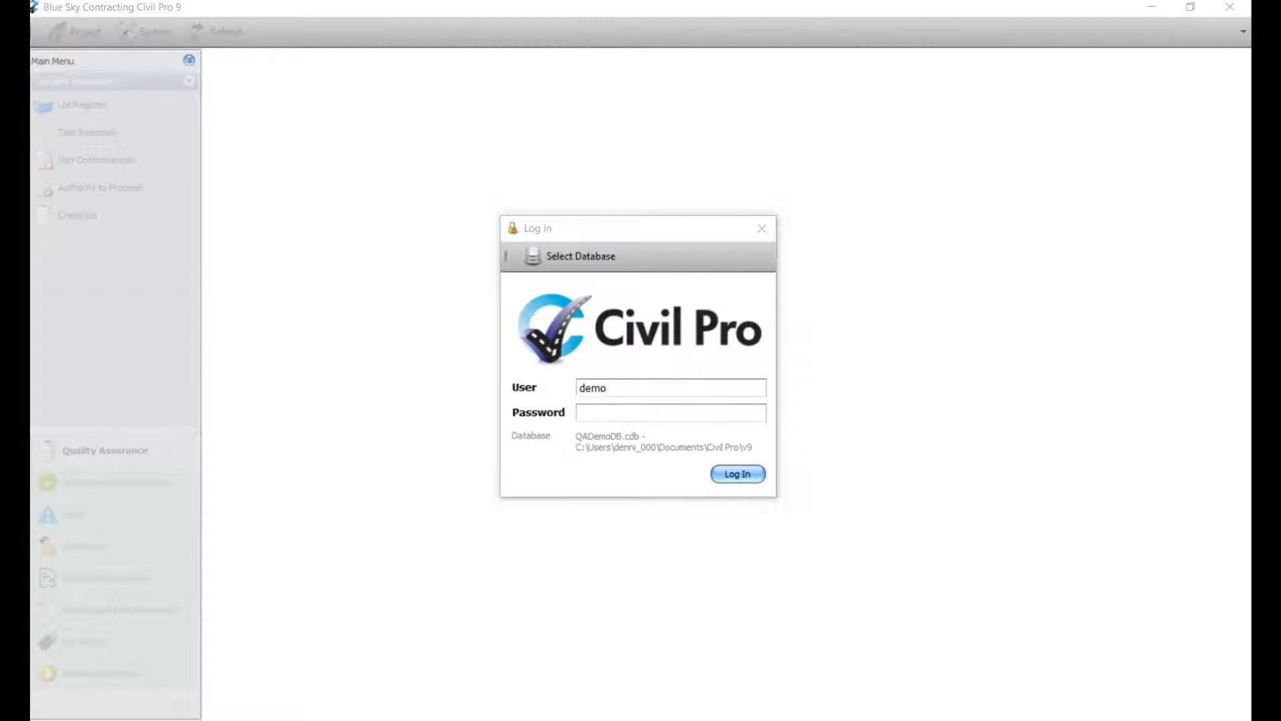
Enter the account password and log in to QADemoDB, opening the MR-1502 Magic Roundabout project.
click(615, 413)
text(demo)
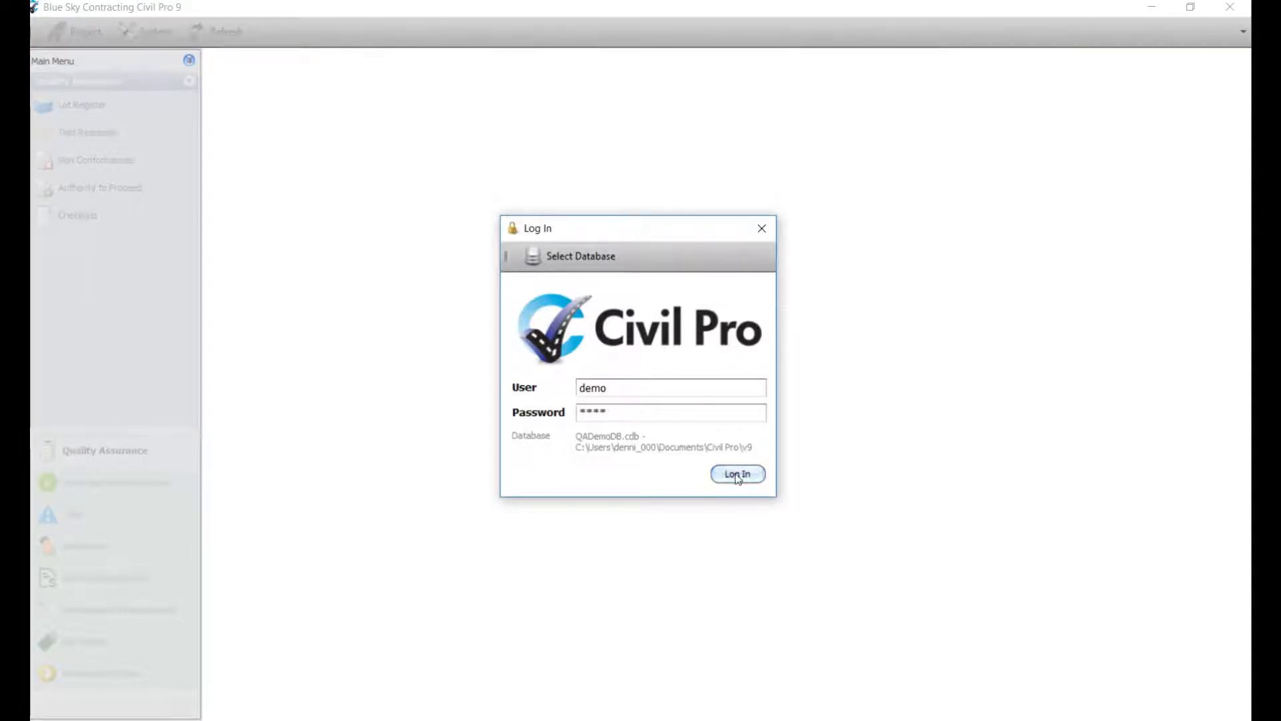
click(735, 474)
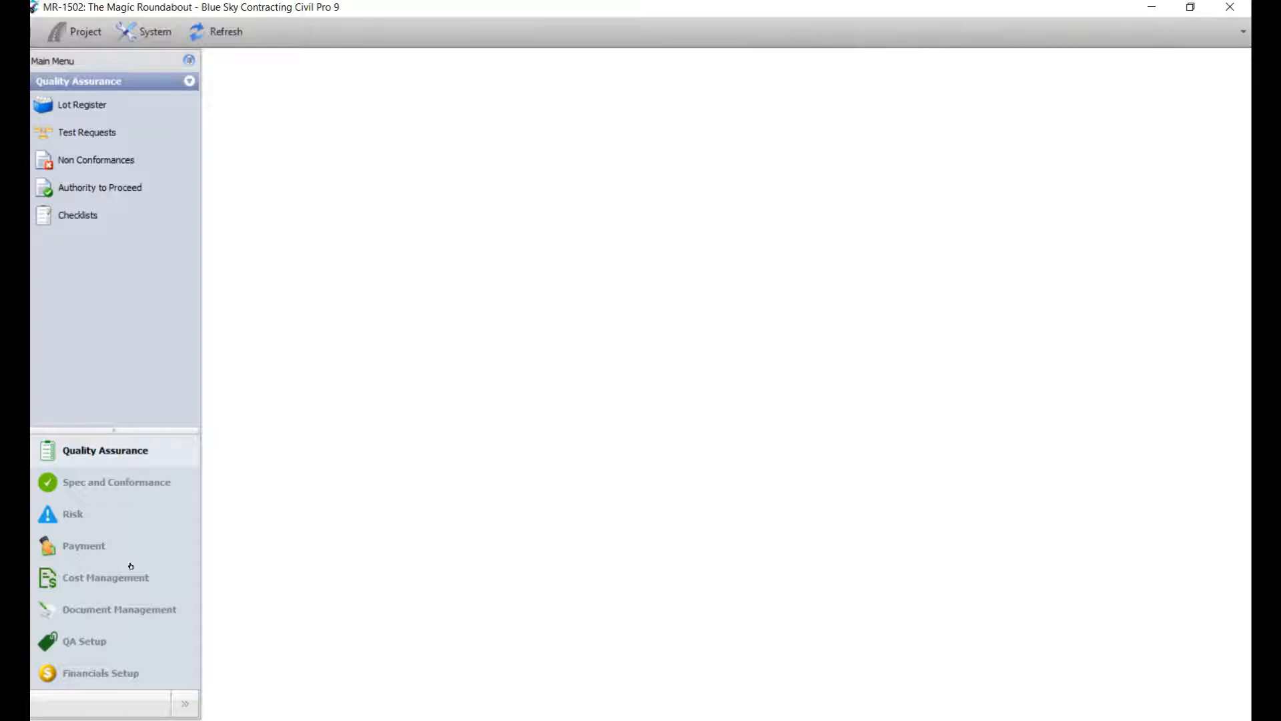
In Payment > Progress Claims, create a new reporting period ending 31/10/2016.
click(95, 547)
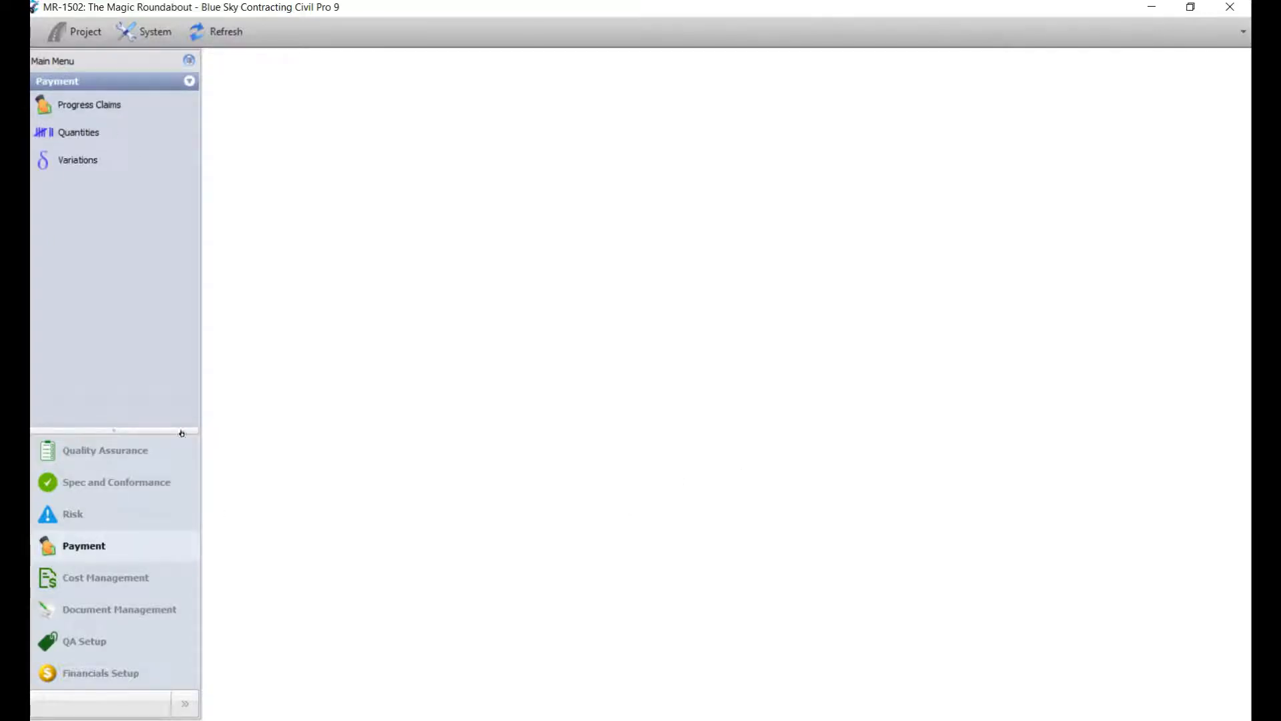
click(99, 112)
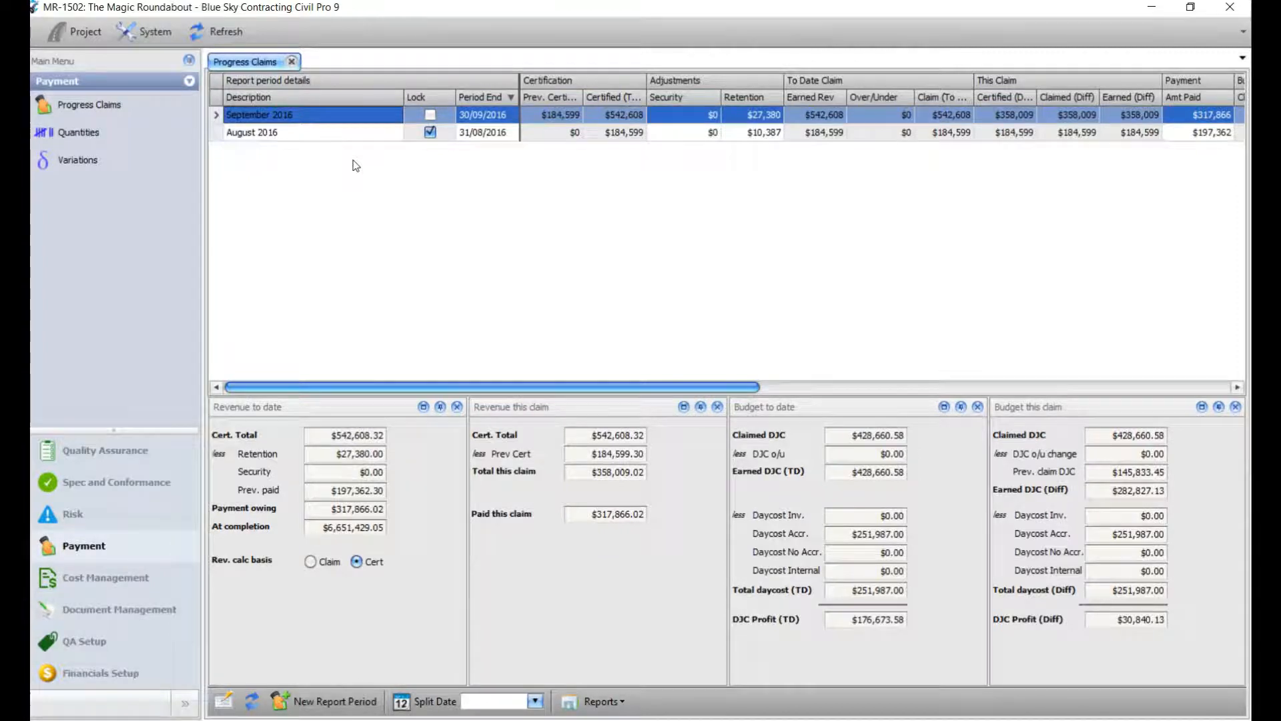
click(336, 701)
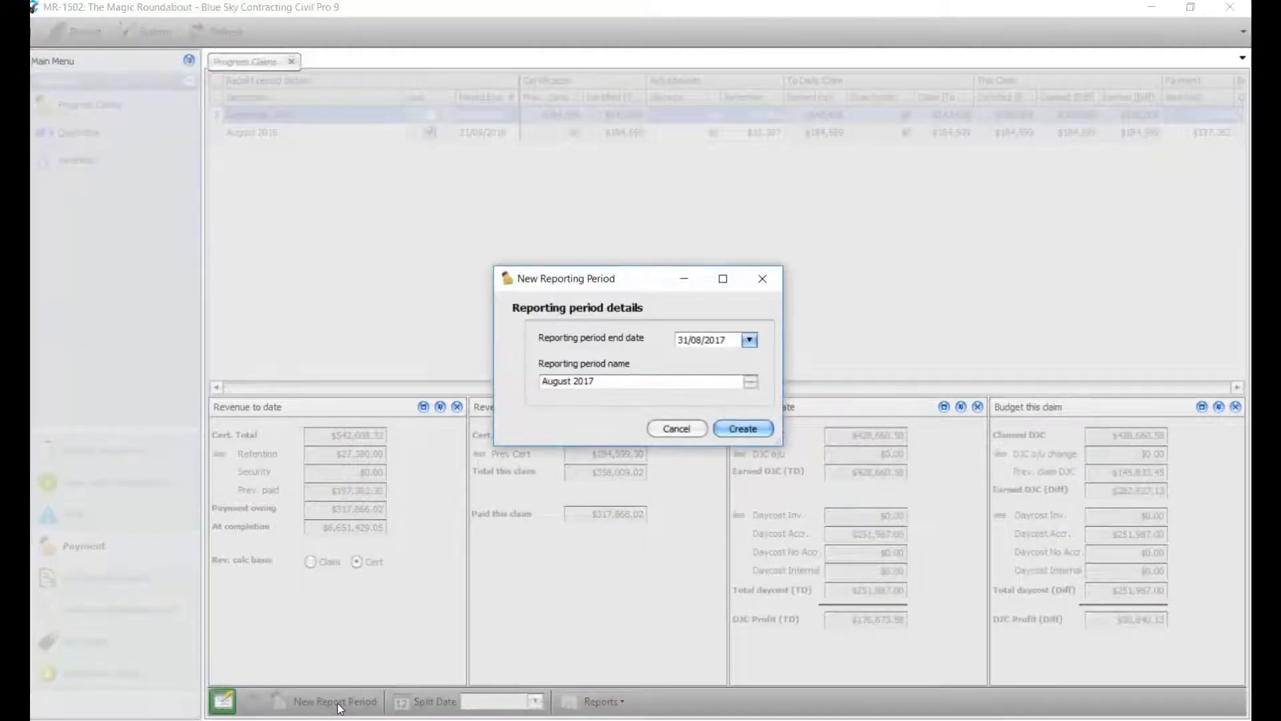
click(750, 344)
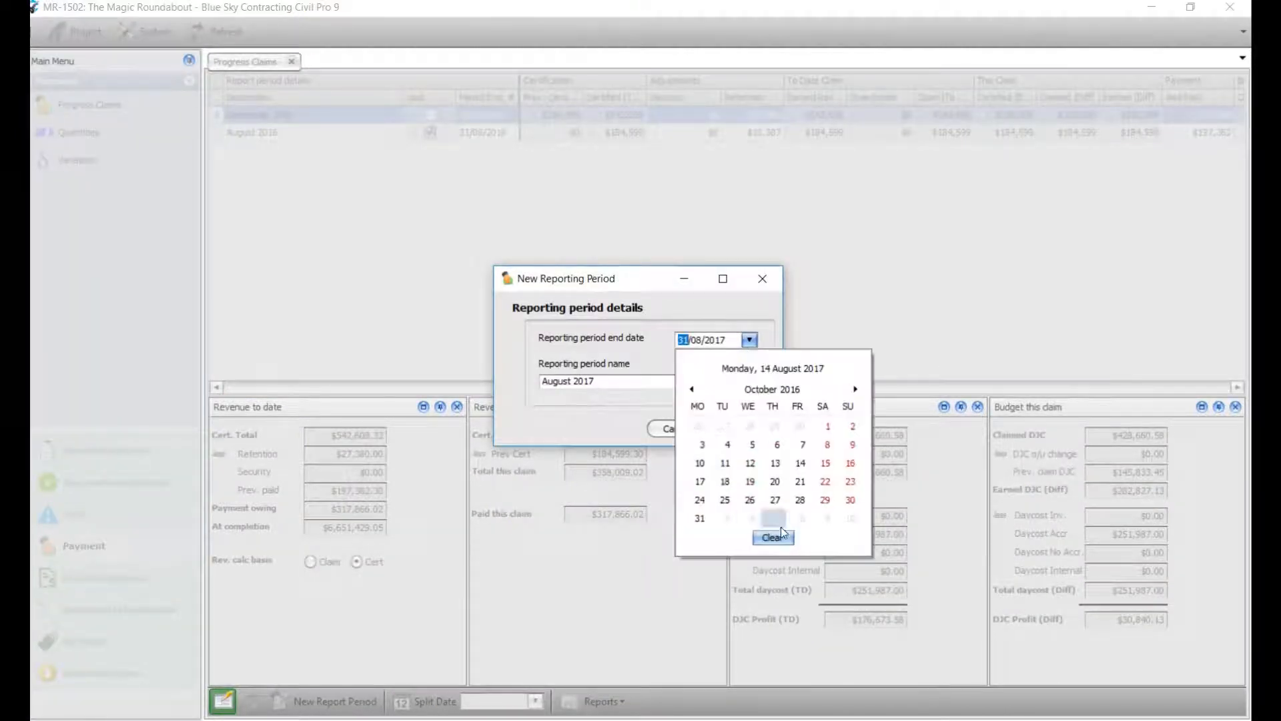
click(700, 518)
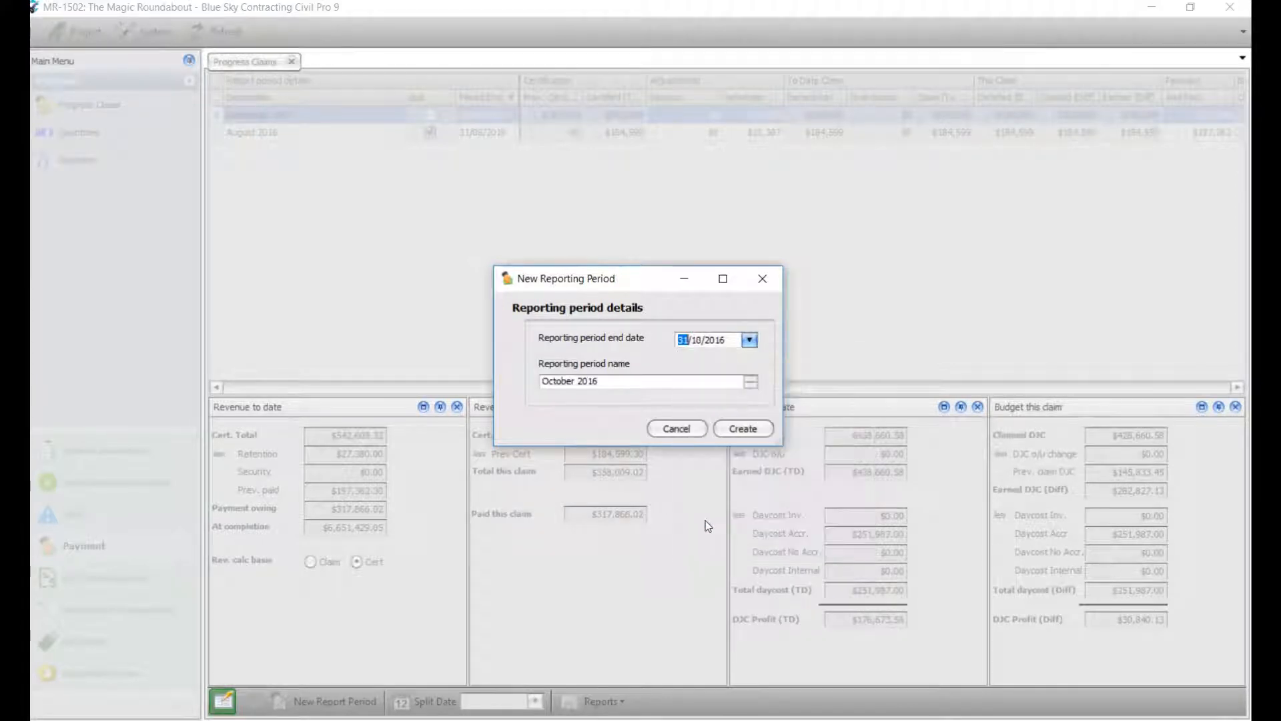
click(738, 430)
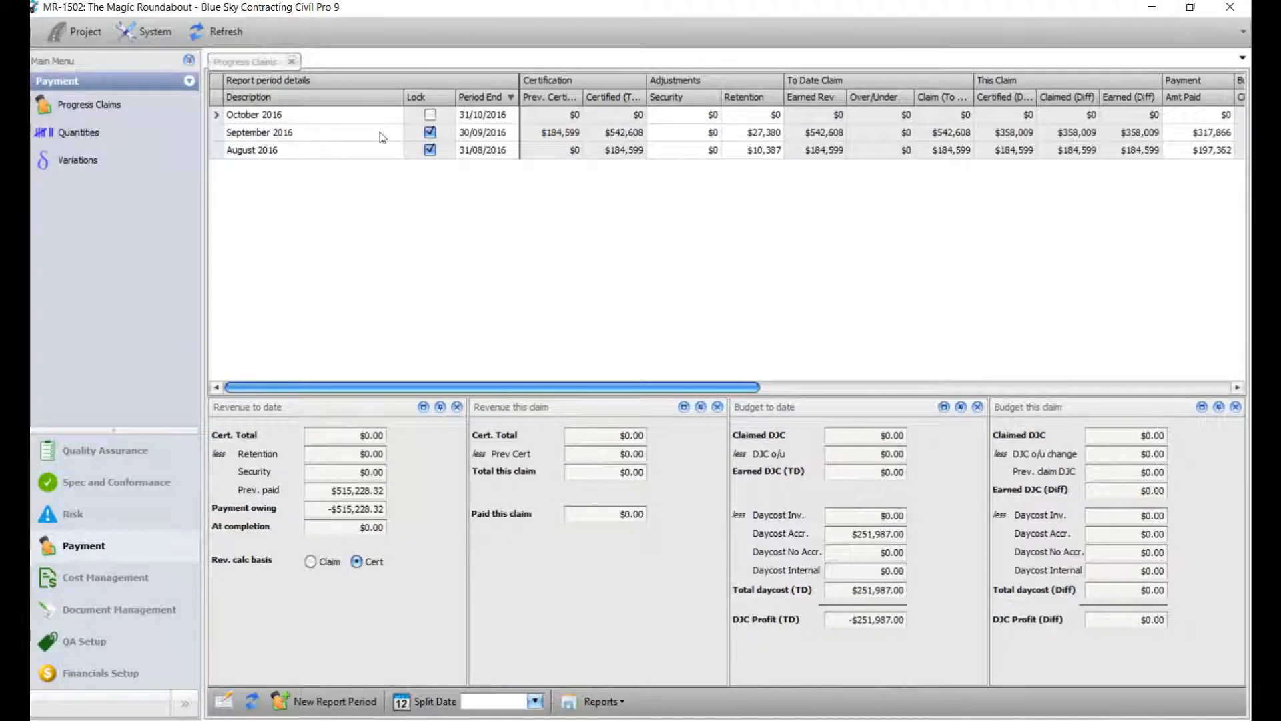
Toggle the September 2016 claim lock off and back on, then start the October 2016 Claim.
click(287, 118)
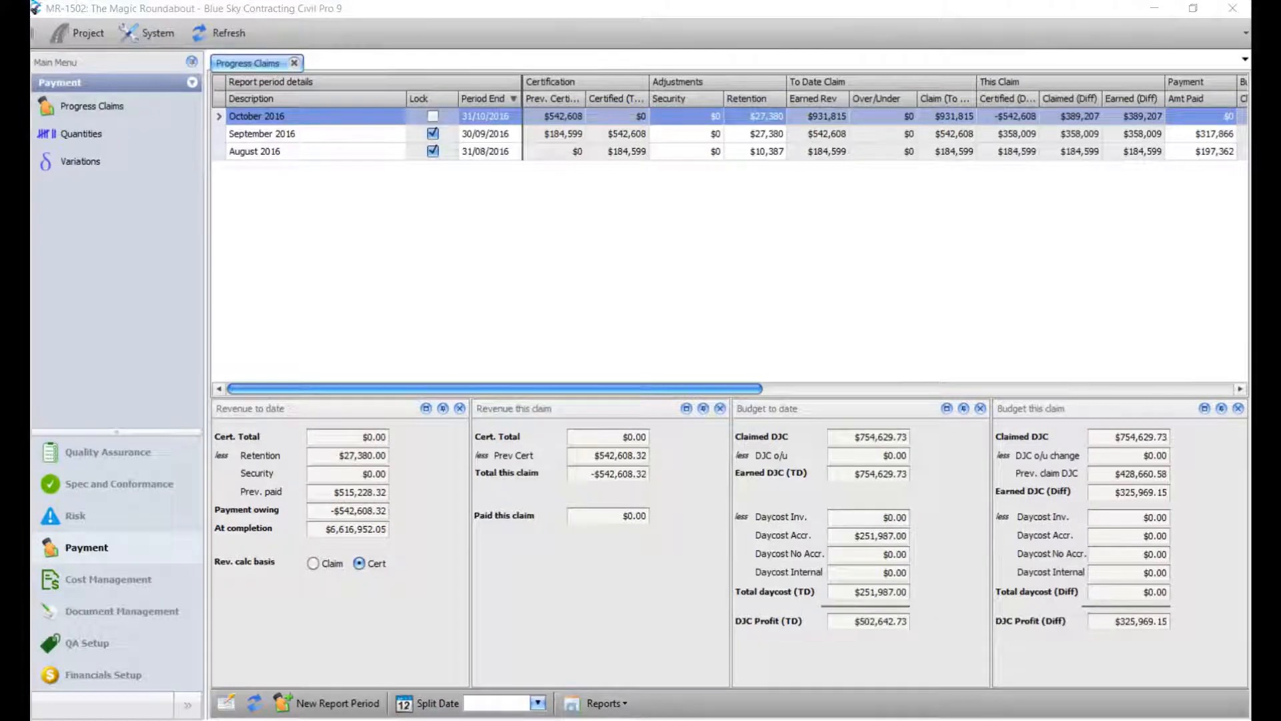
right_click(329, 135)
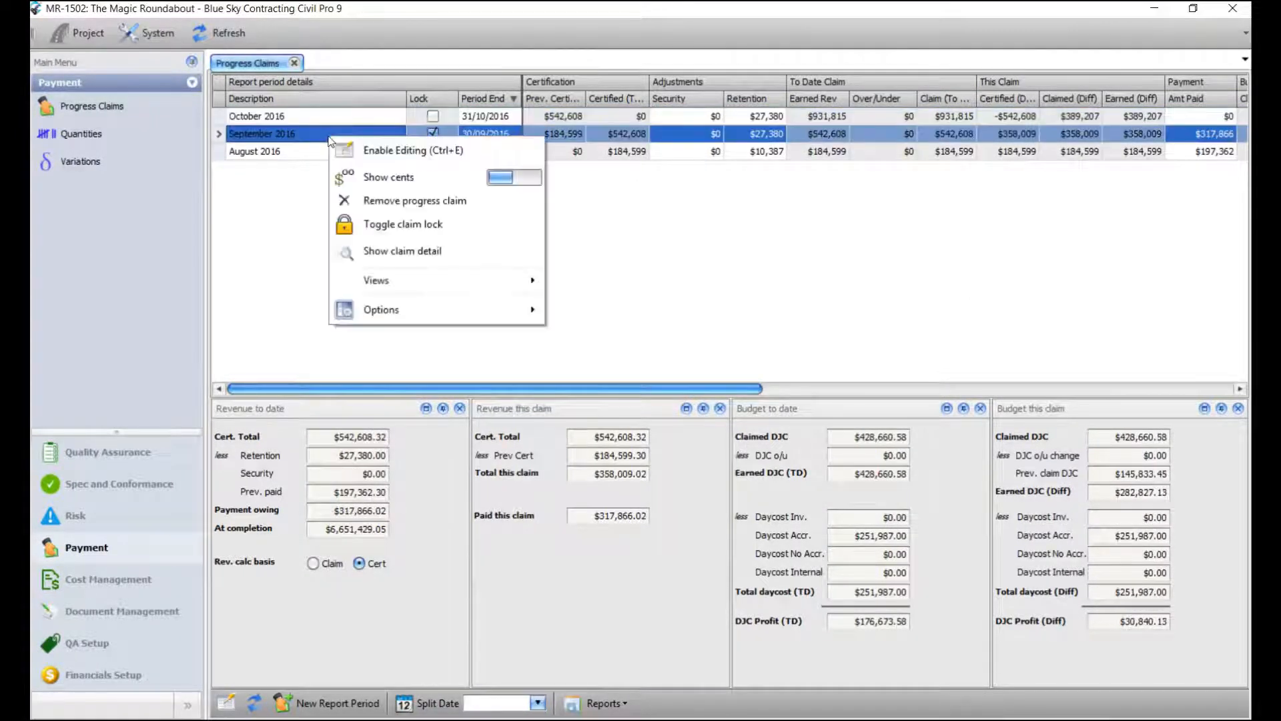
click(390, 224)
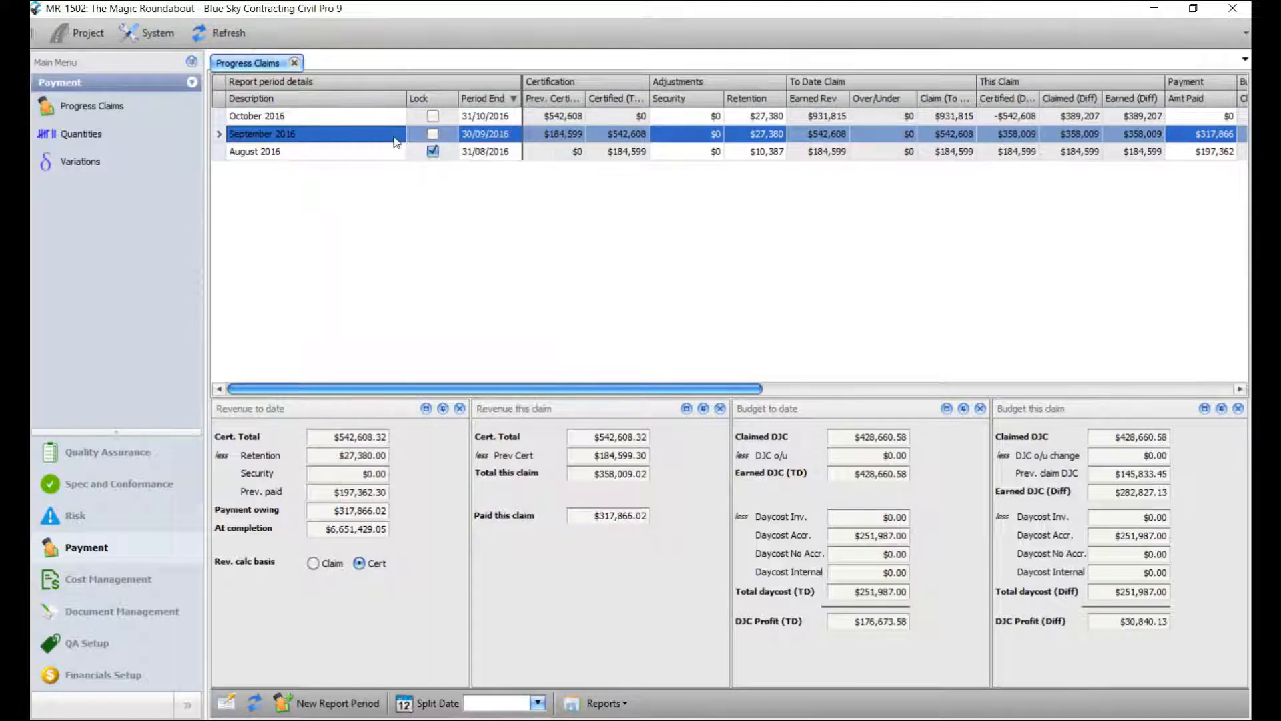
right_click(346, 137)
click(391, 224)
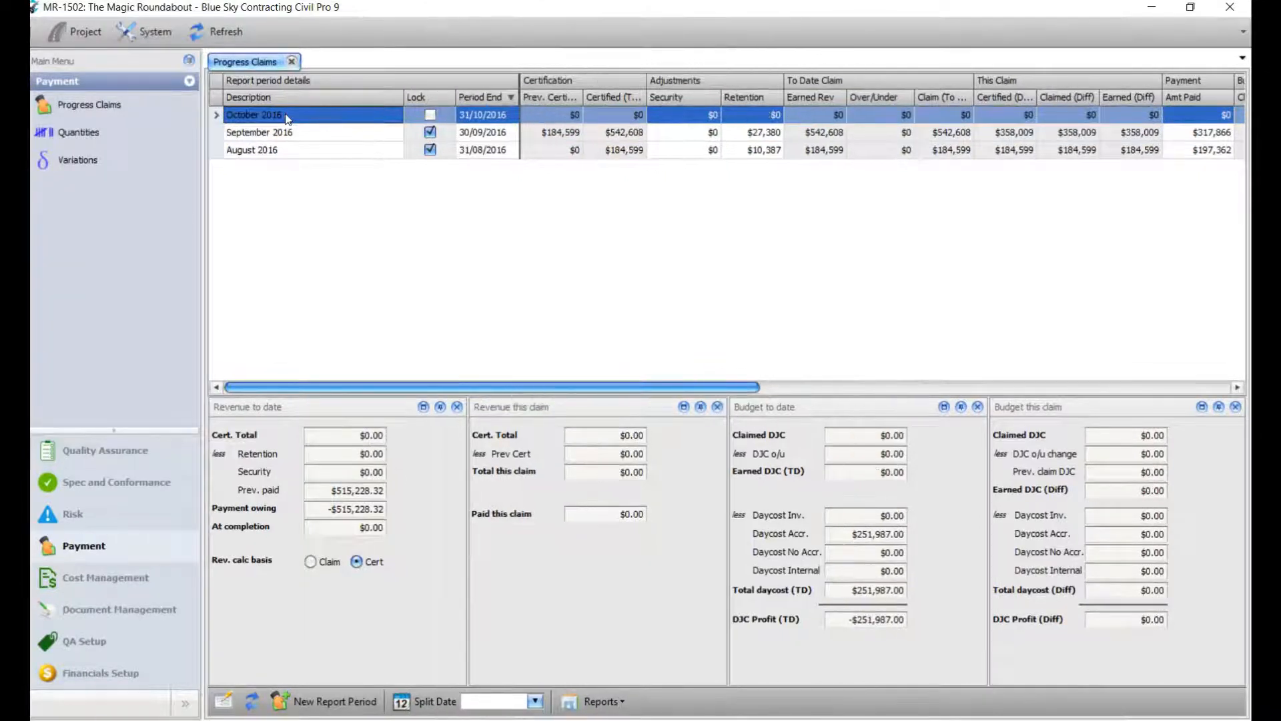
double_click(286, 116)
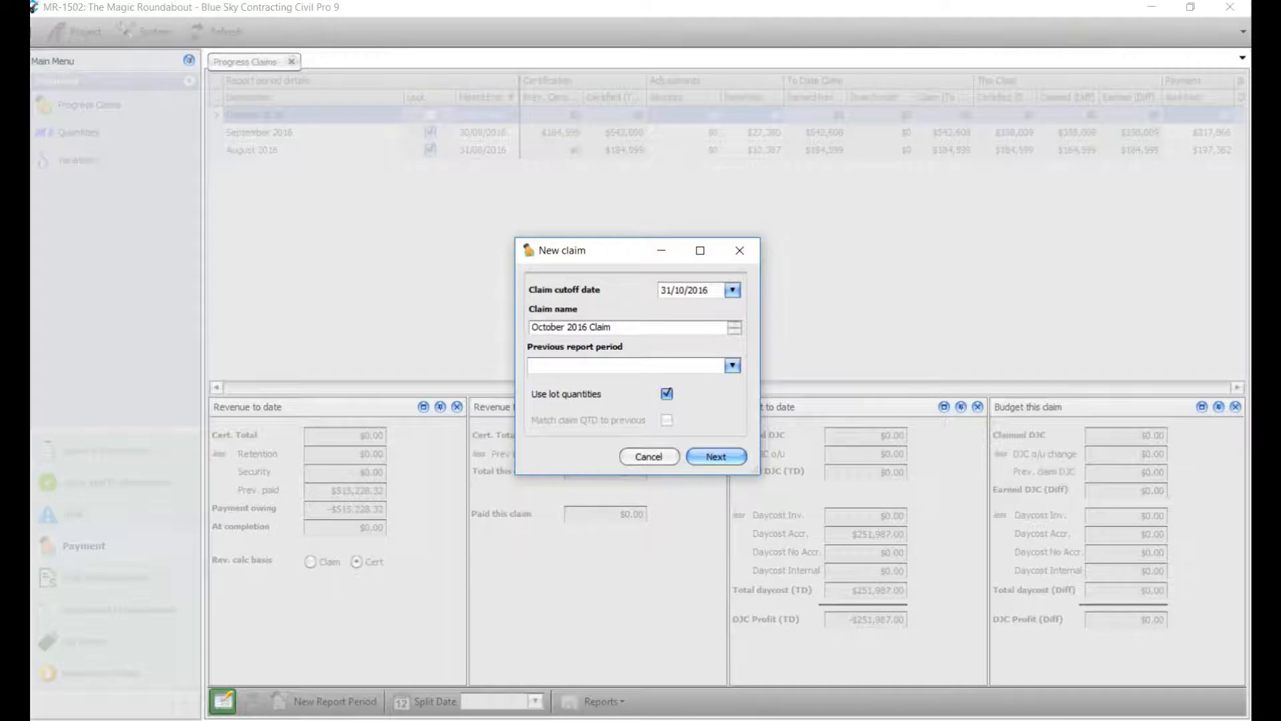
Base the October 2016 Claim on the 30/09/2016 September 2016 period and create it from lot quantities.
click(728, 366)
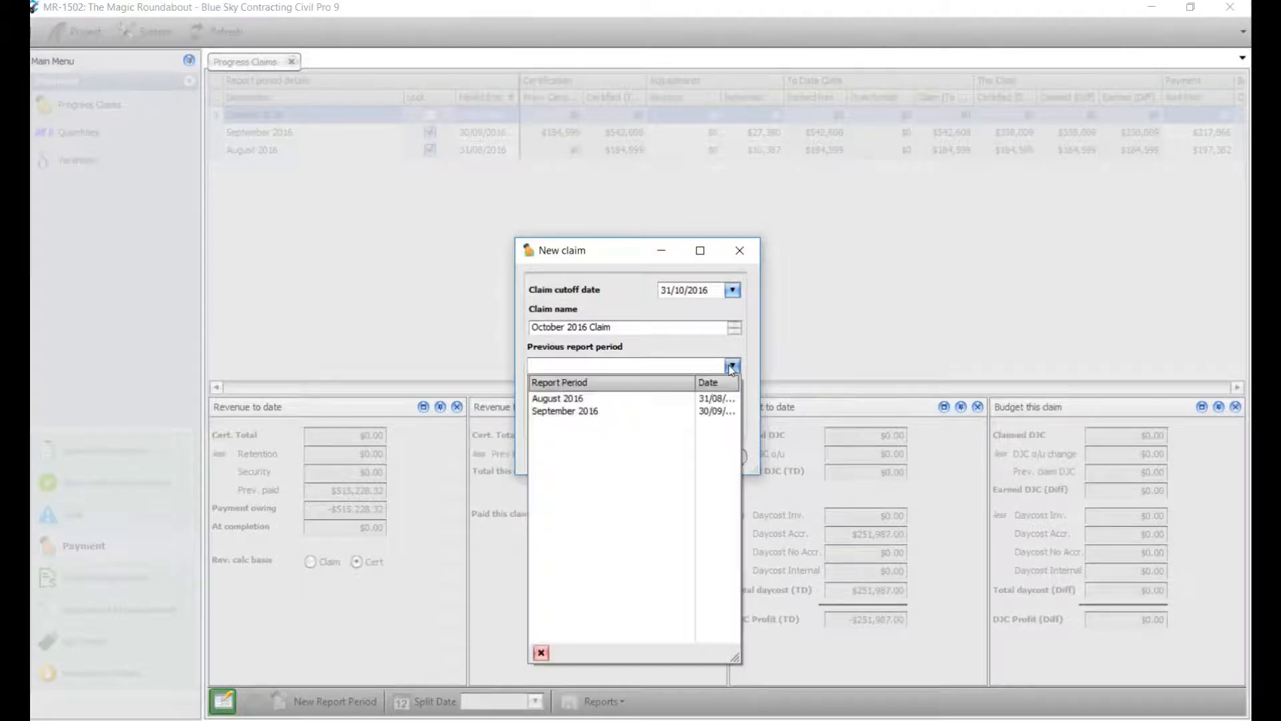
click(606, 411)
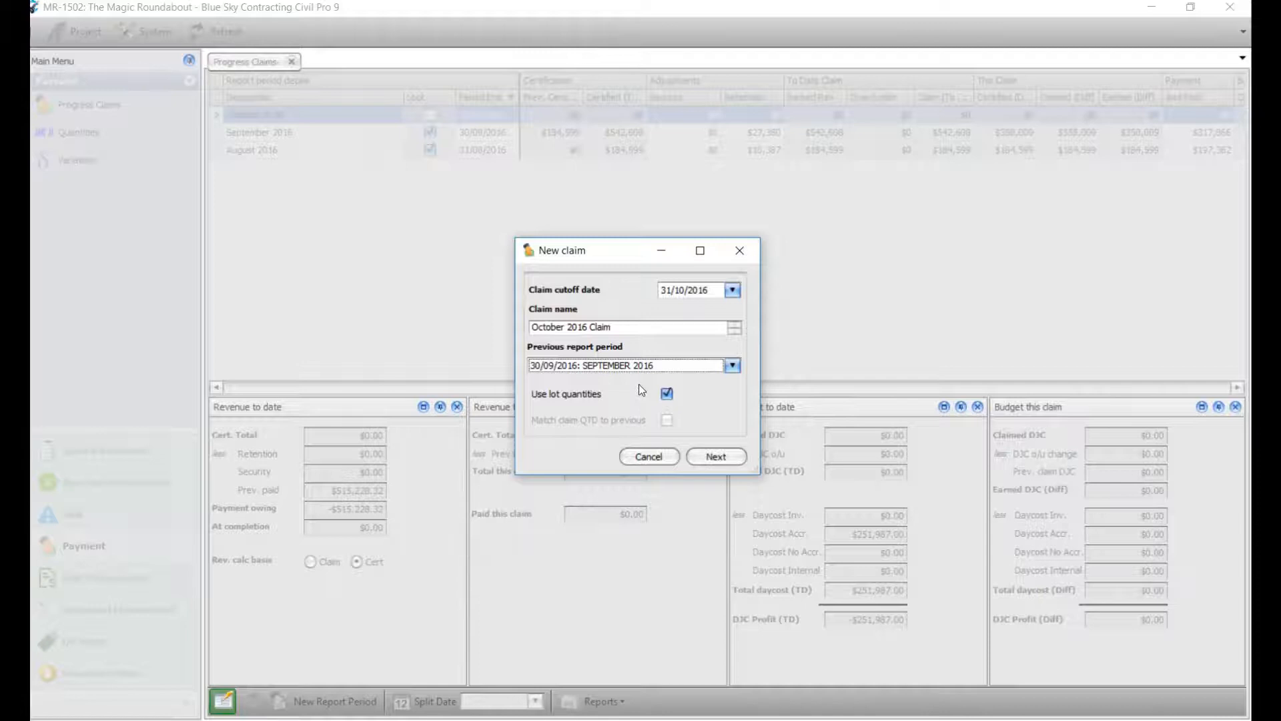
click(719, 457)
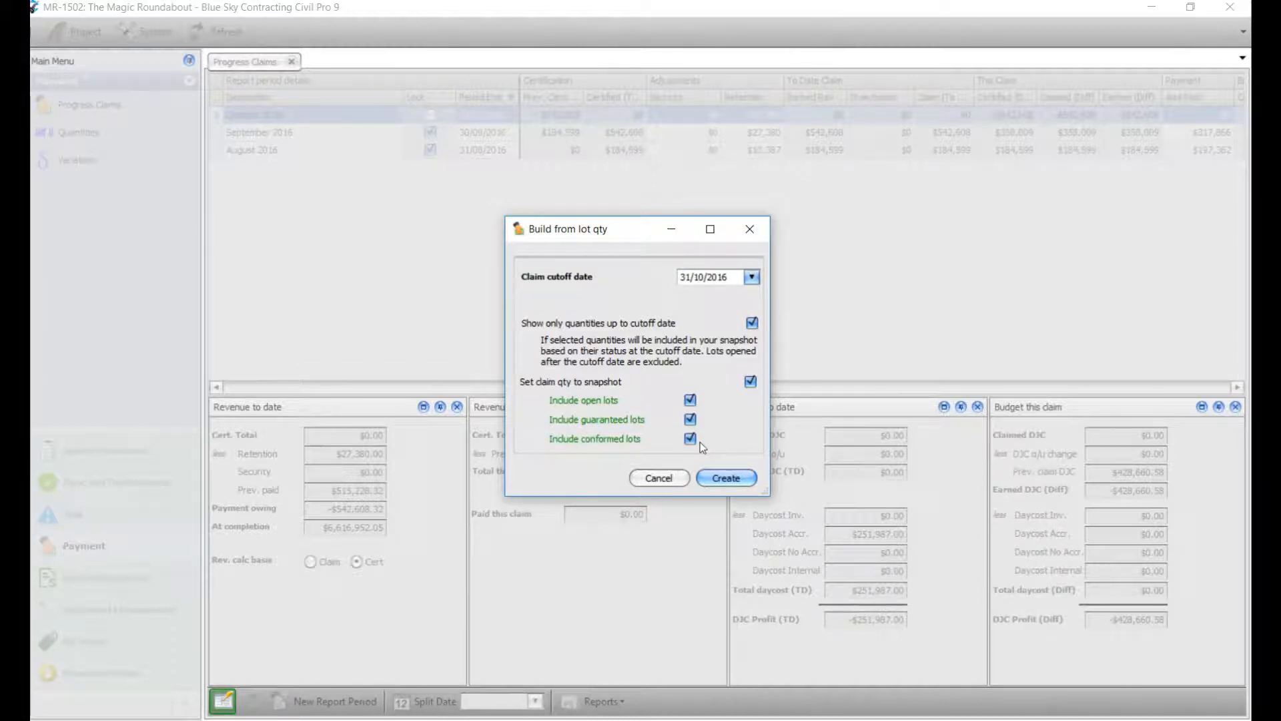
click(734, 483)
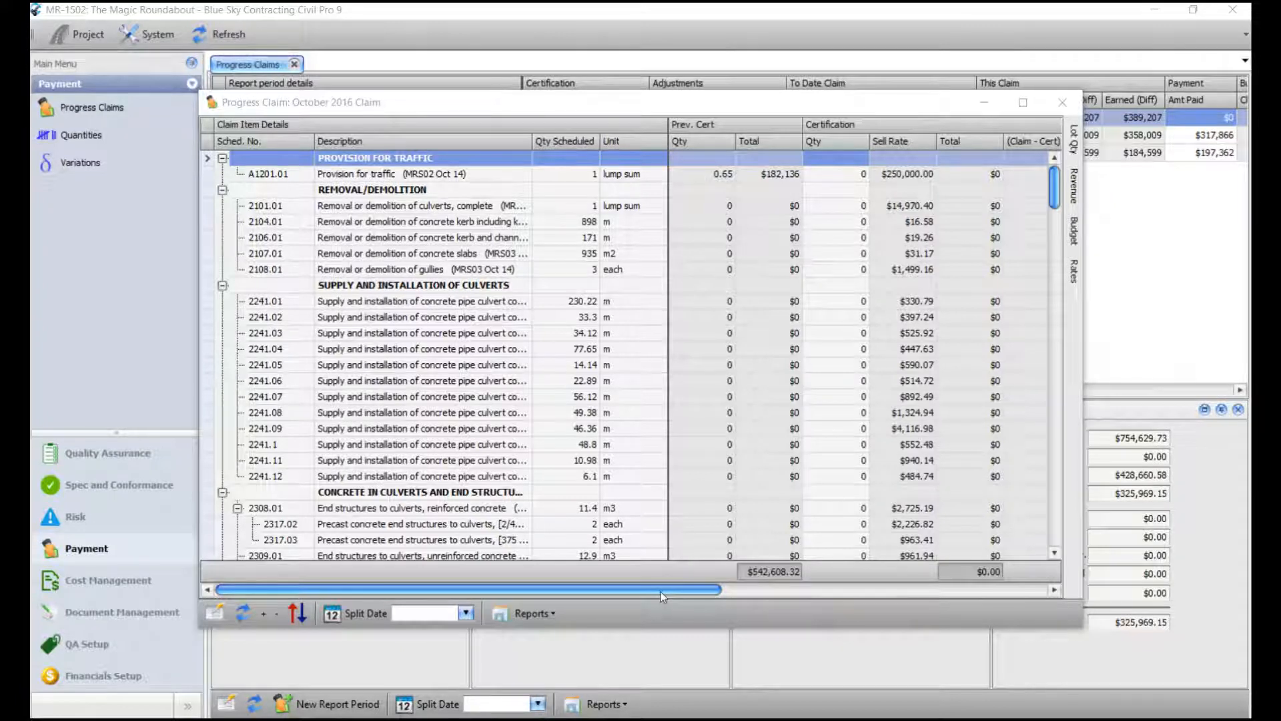
Move the October 2016 claim window left and widen it to show more grid columns.
drag(659, 590, 985, 605)
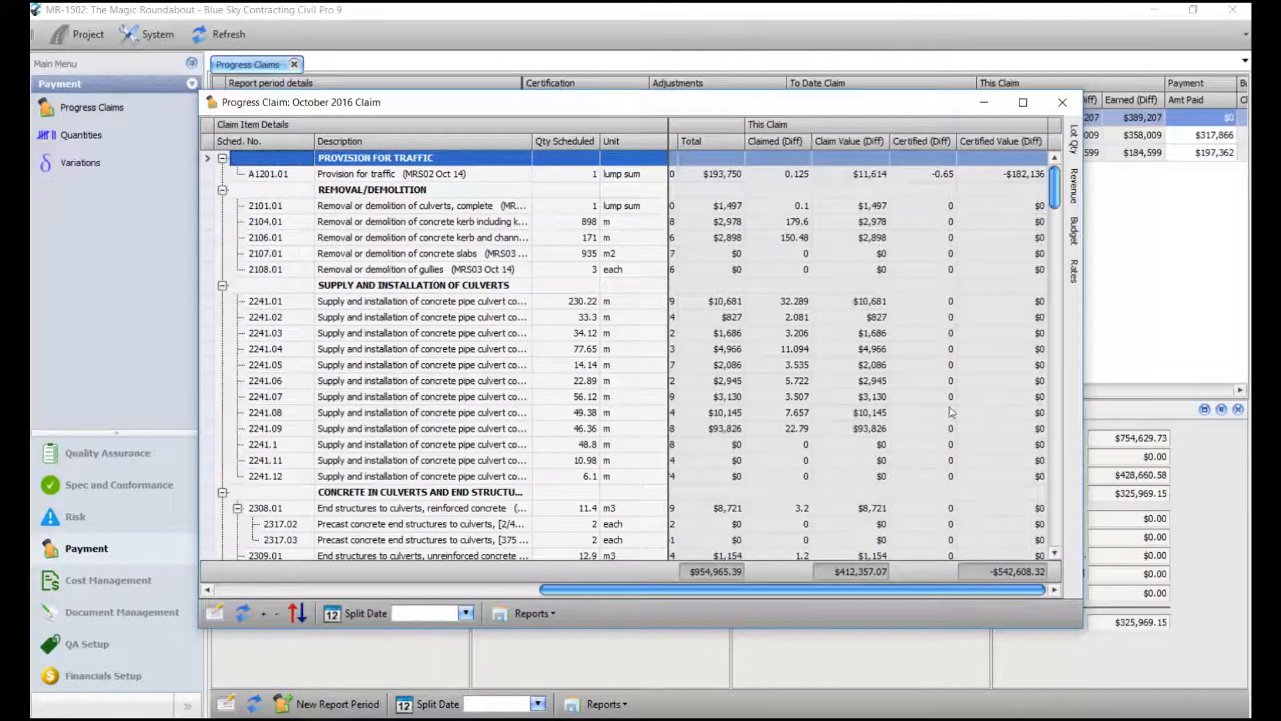
drag(834, 102, 688, 102)
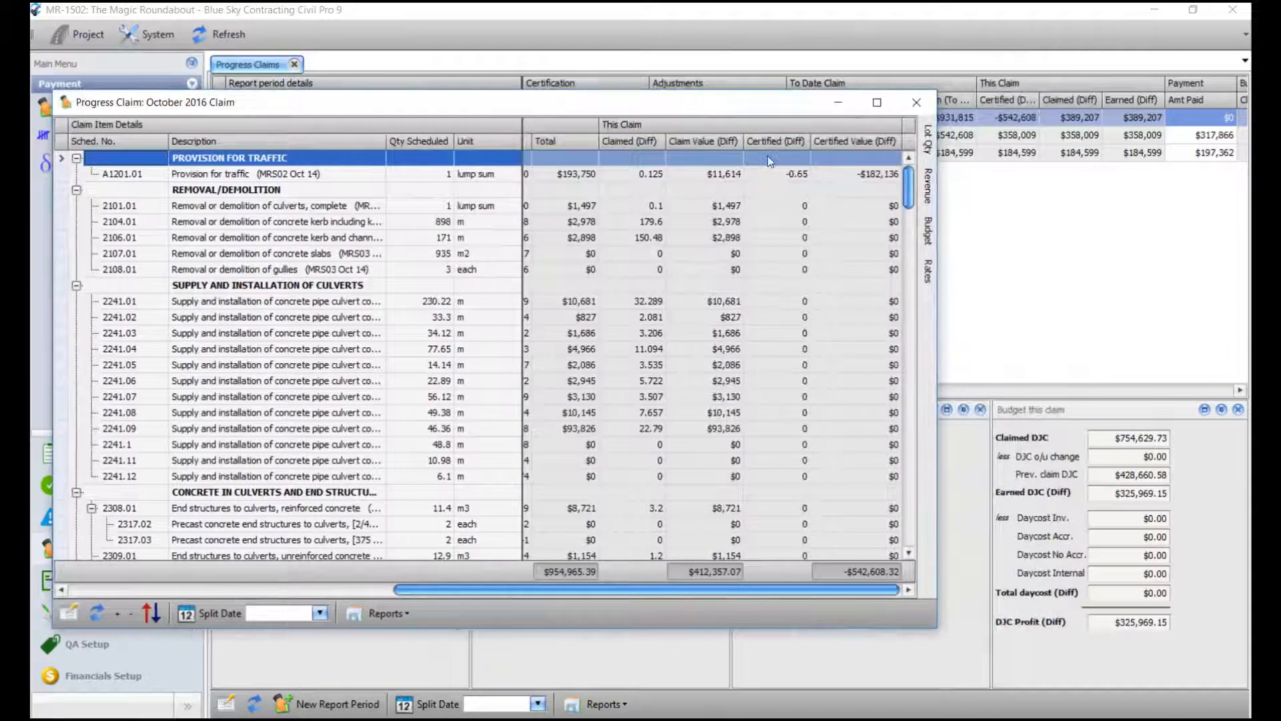
drag(940, 310, 1238, 311)
drag(951, 591, 695, 594)
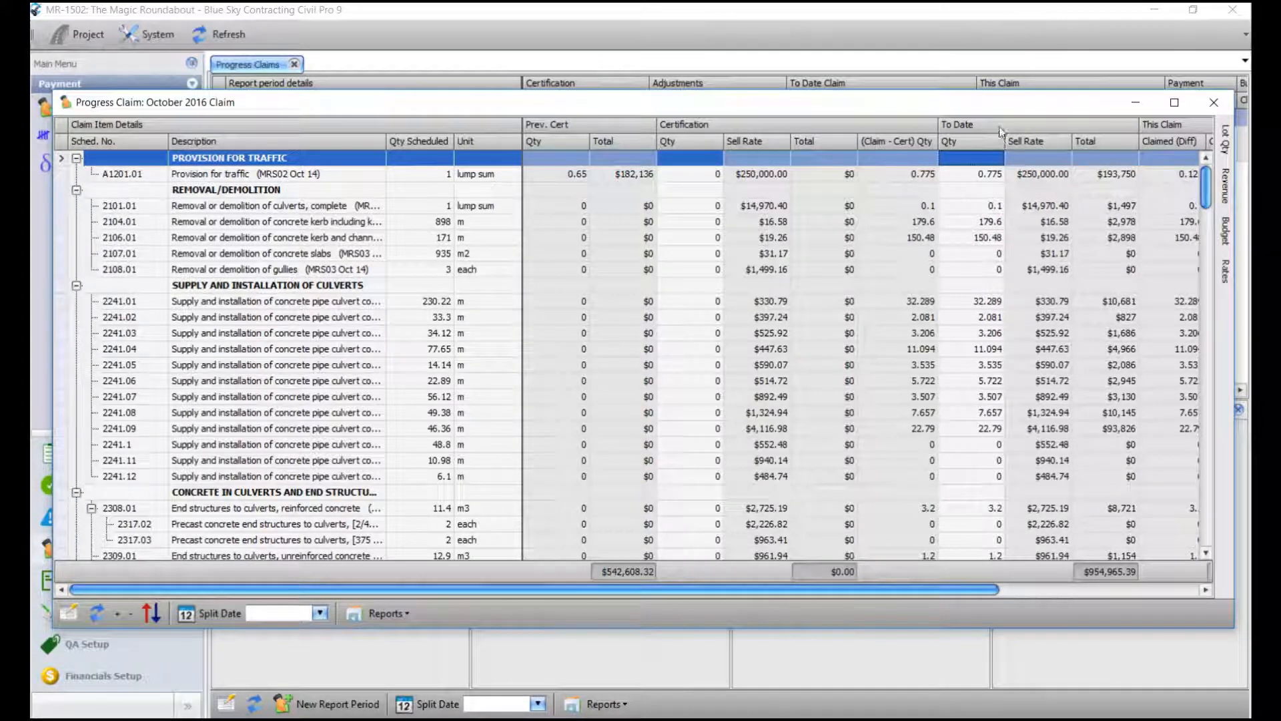
drag(837, 591, 1051, 598)
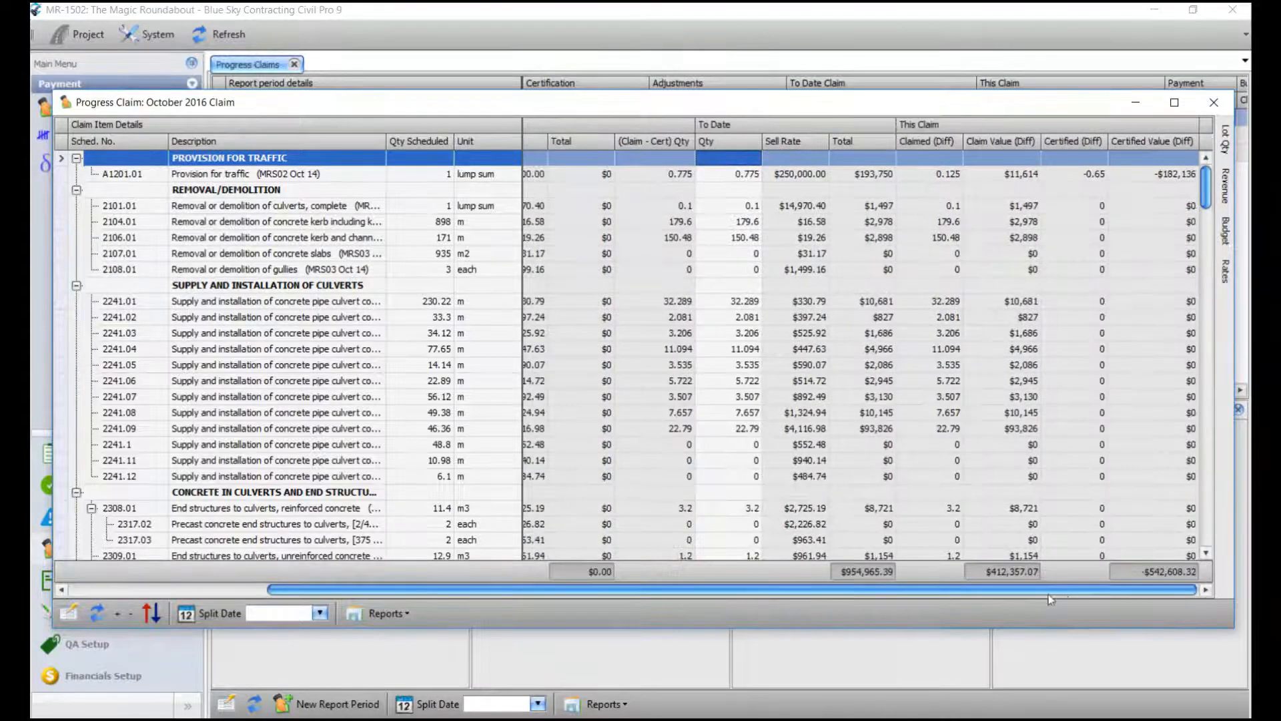
Open the Column/Band Chooser to view the claim grid's available column bands.
right_click(766, 124)
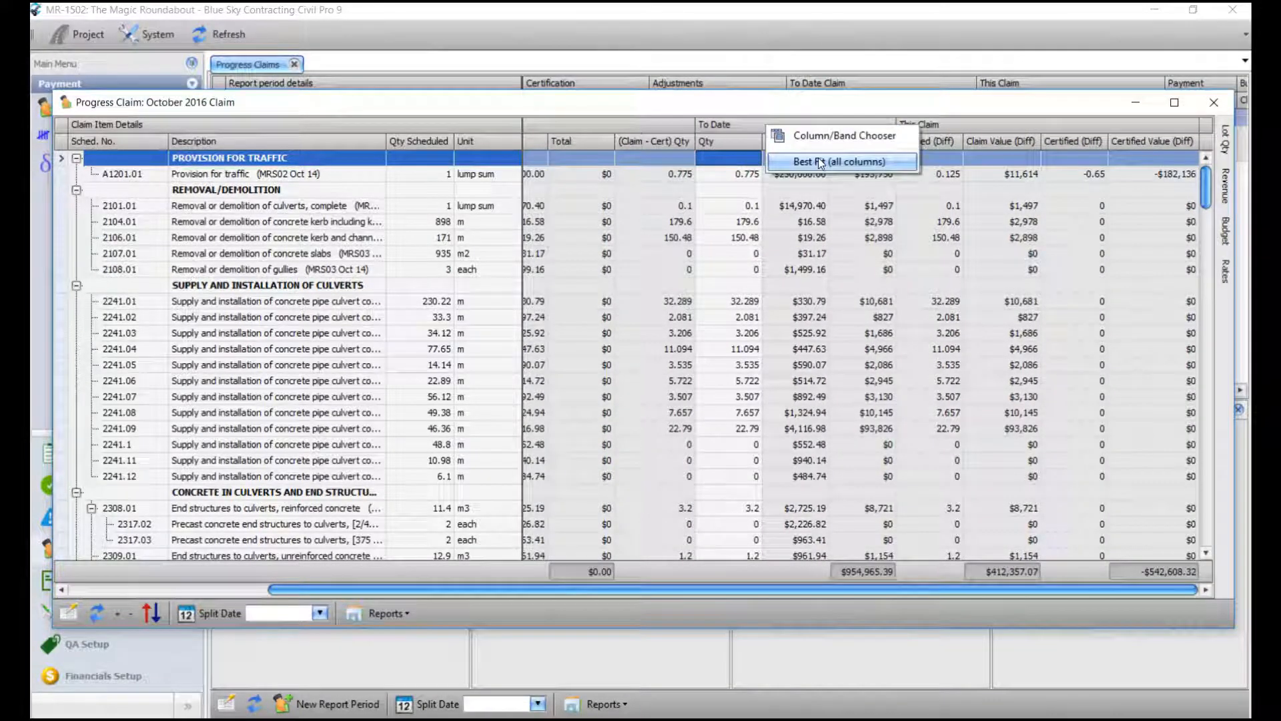
click(842, 136)
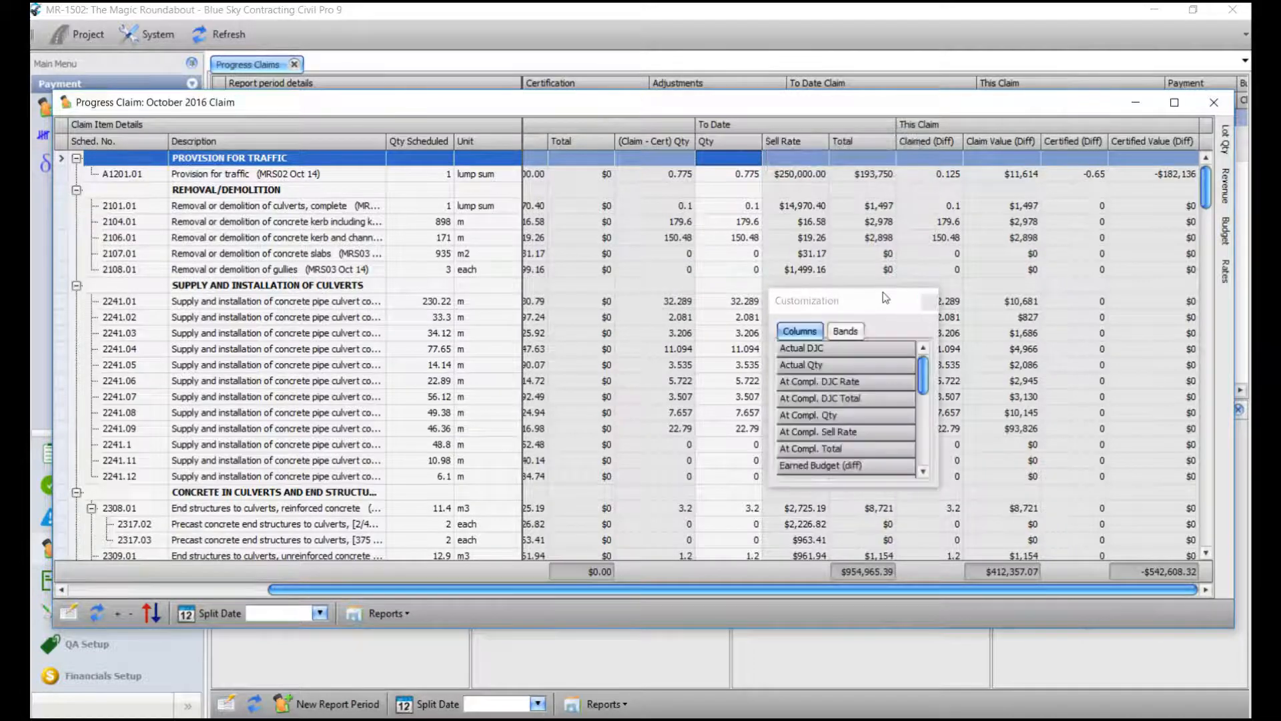
click(846, 331)
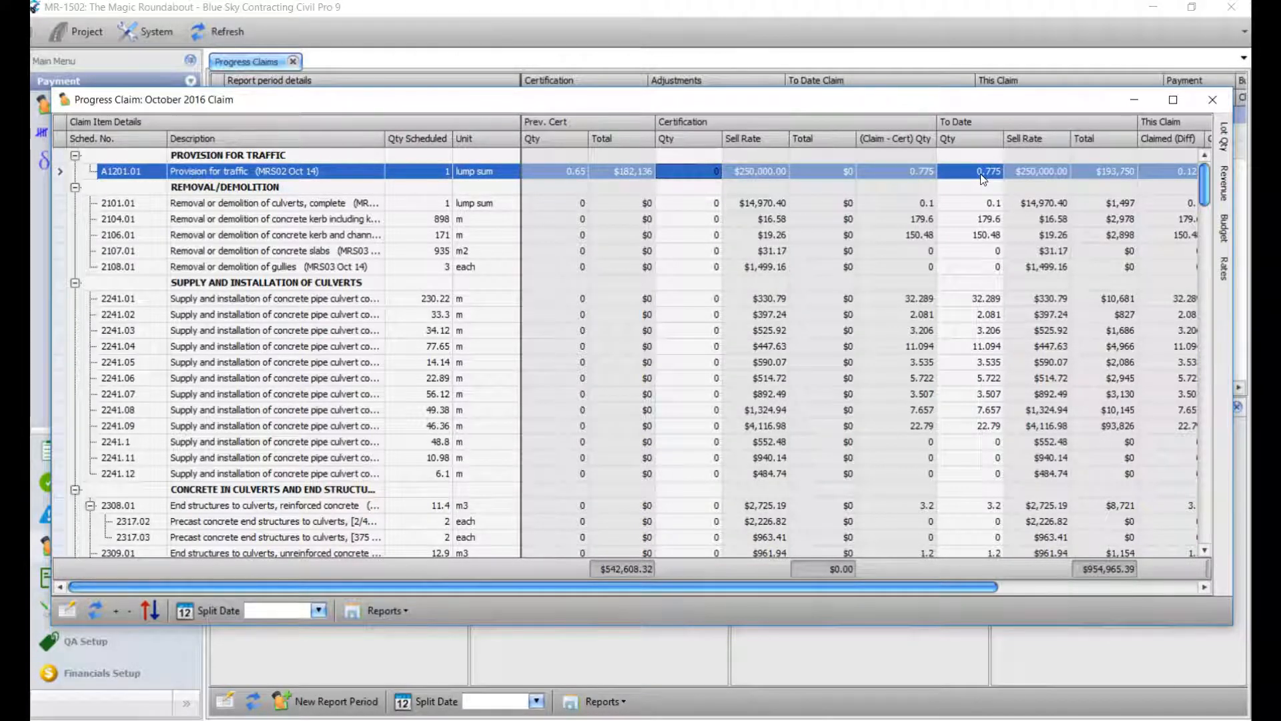
Select the Provision for traffic item A1201.01 and show the find panel over the claim items.
mouse_move(1223, 142)
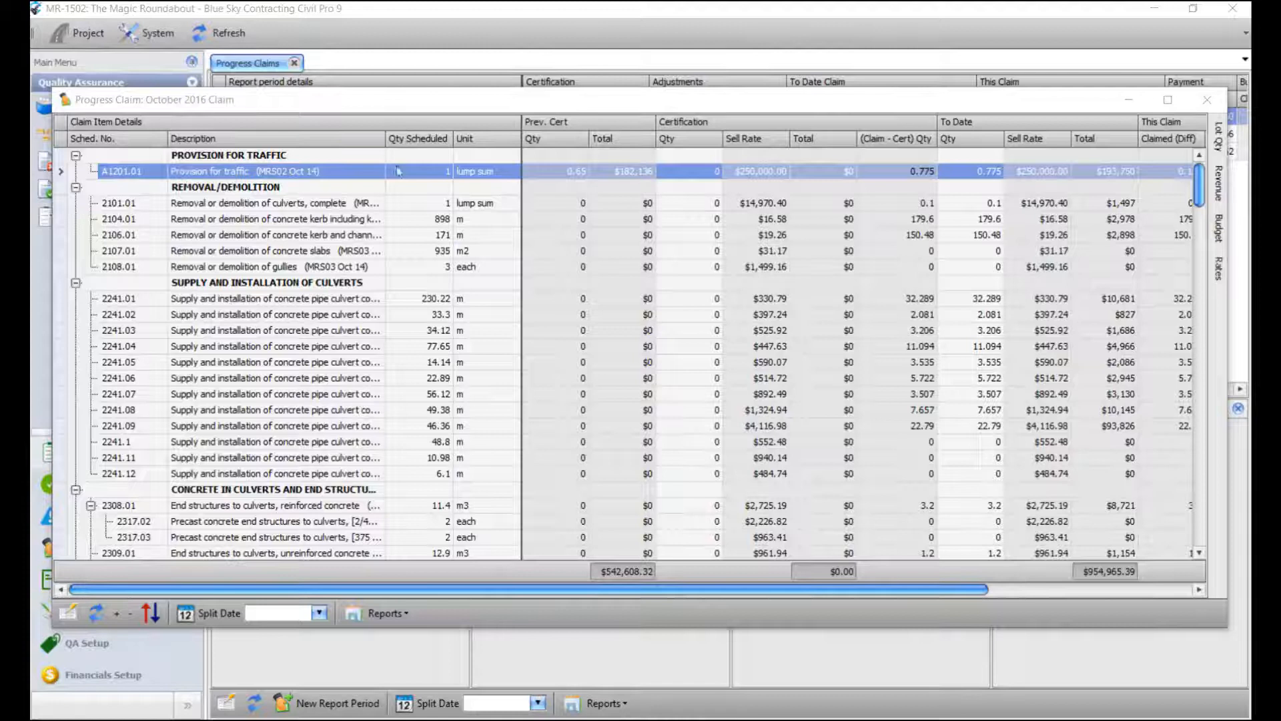
click(399, 173)
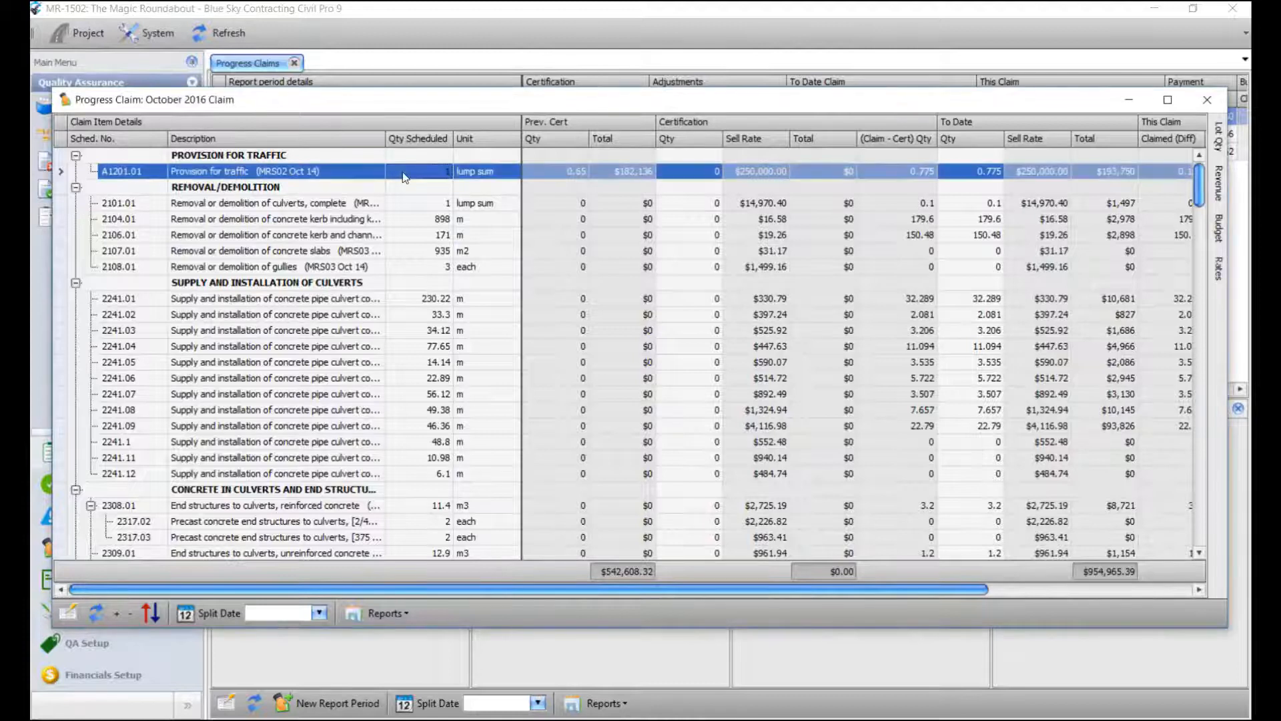
key(ctrl+f)
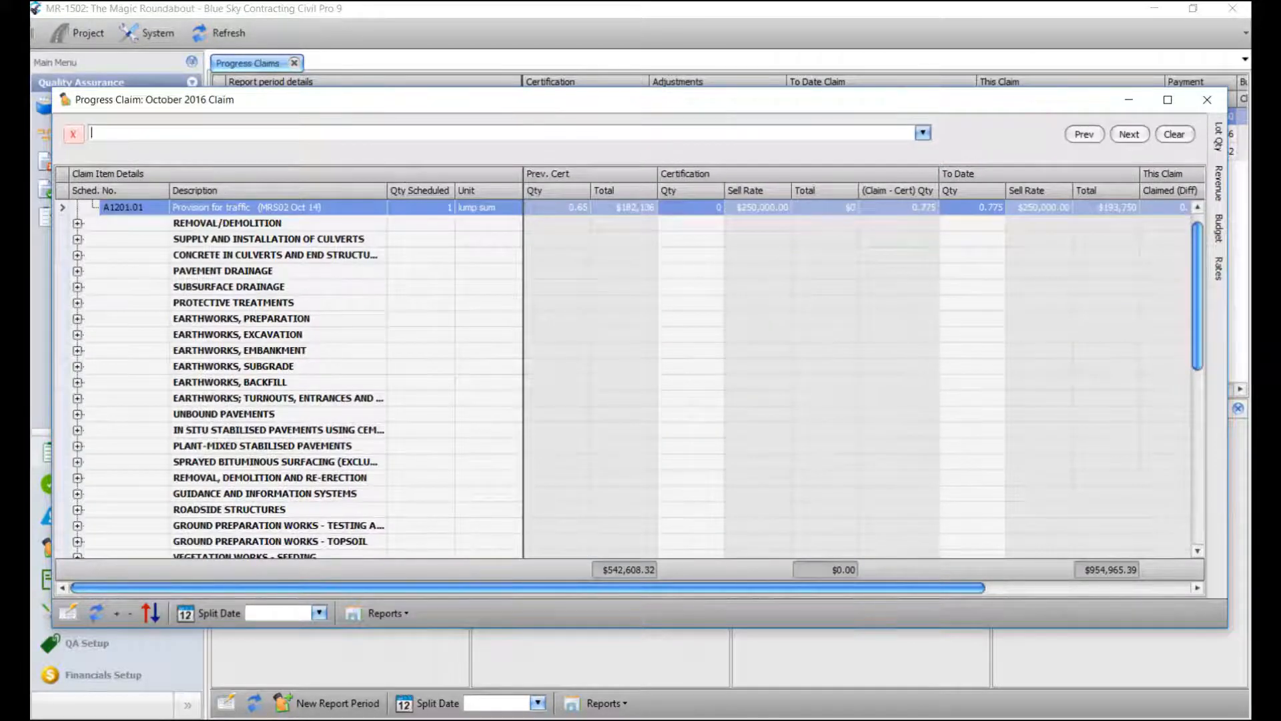
Find item 9005.01, check its 0.5 lump sum from lot DMGNRL003, then open the Lot Register.
text(9005)
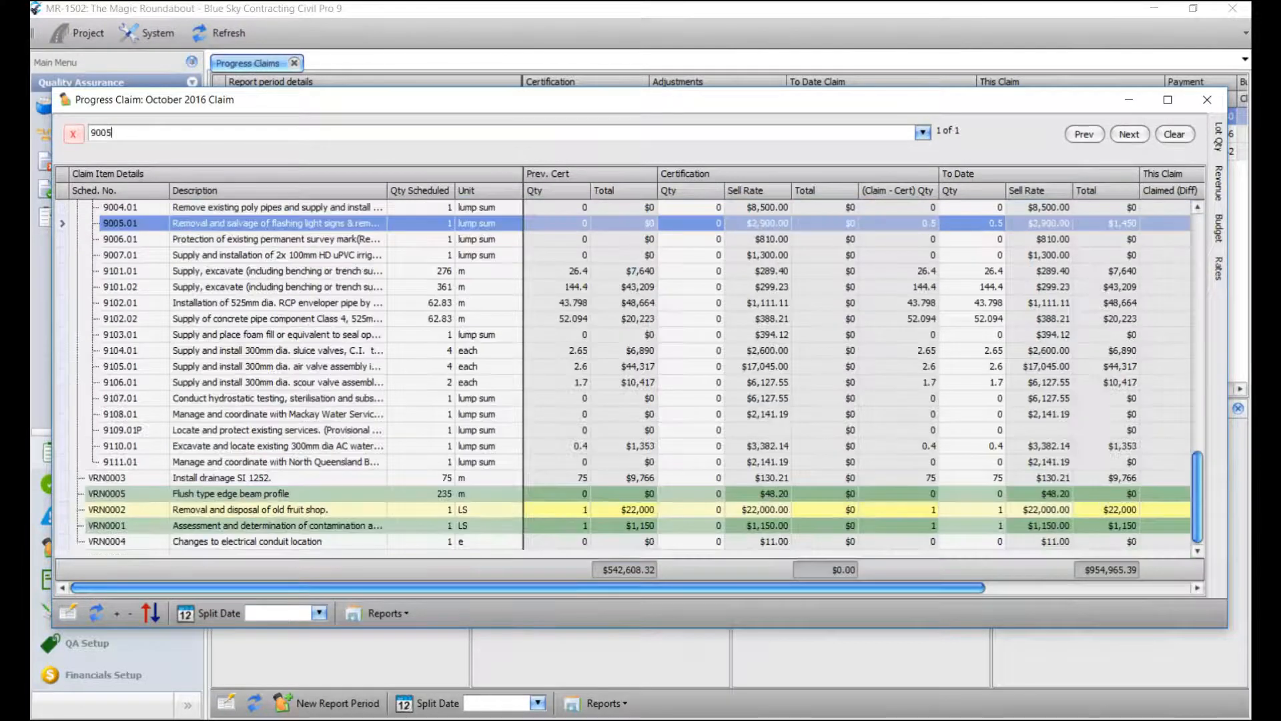
click(133, 227)
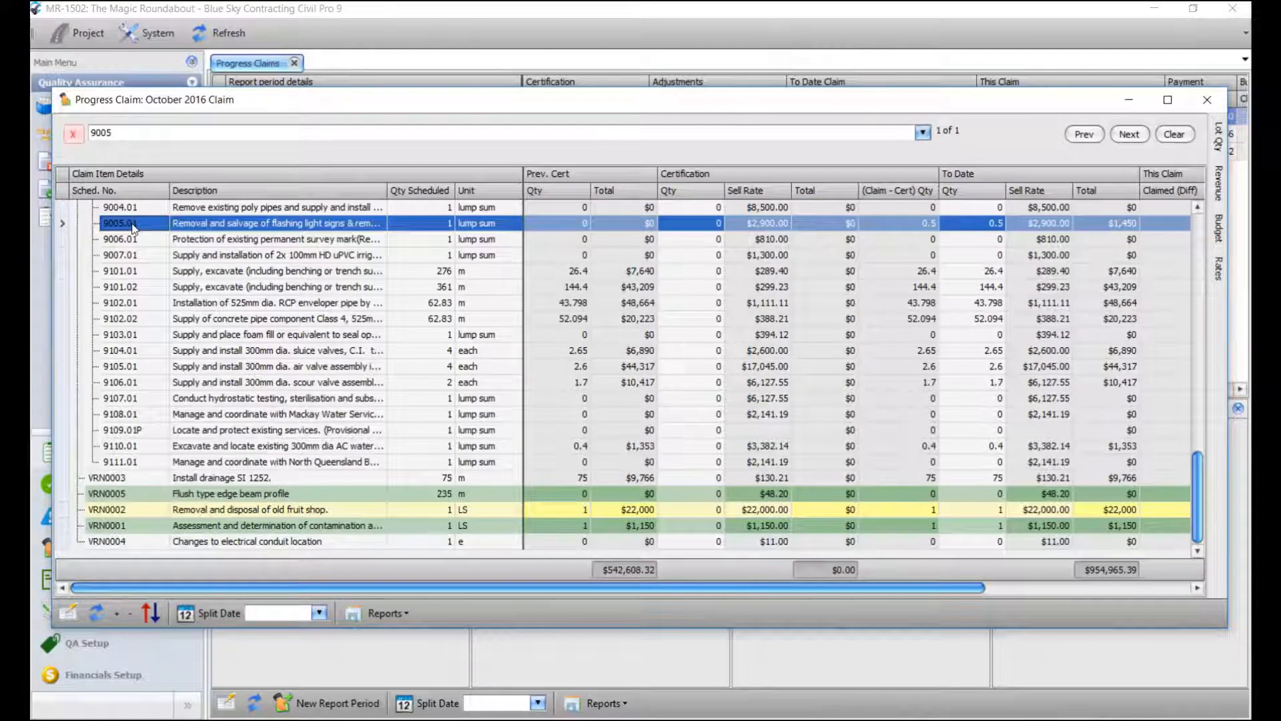
click(1224, 142)
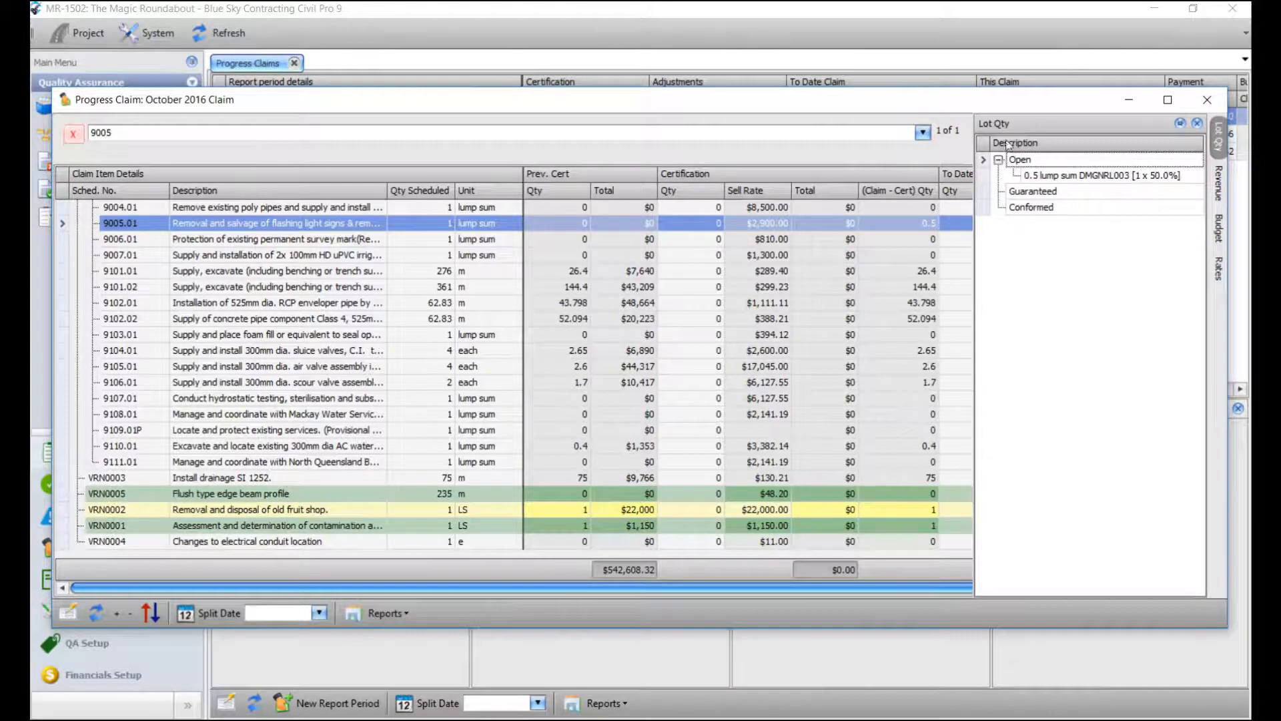
click(607, 14)
click(85, 108)
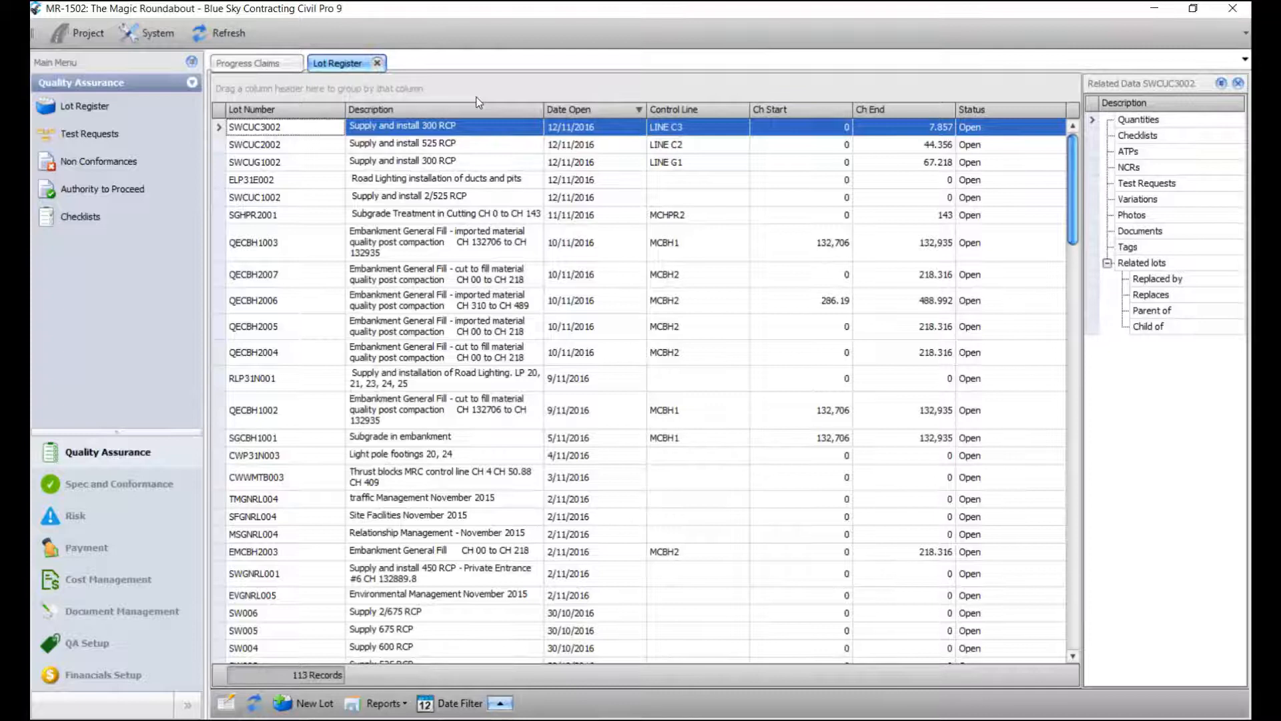
Search the lot list for 'dmg' and switch to the Open lots view.
key(ctrl+f)
text(dm)
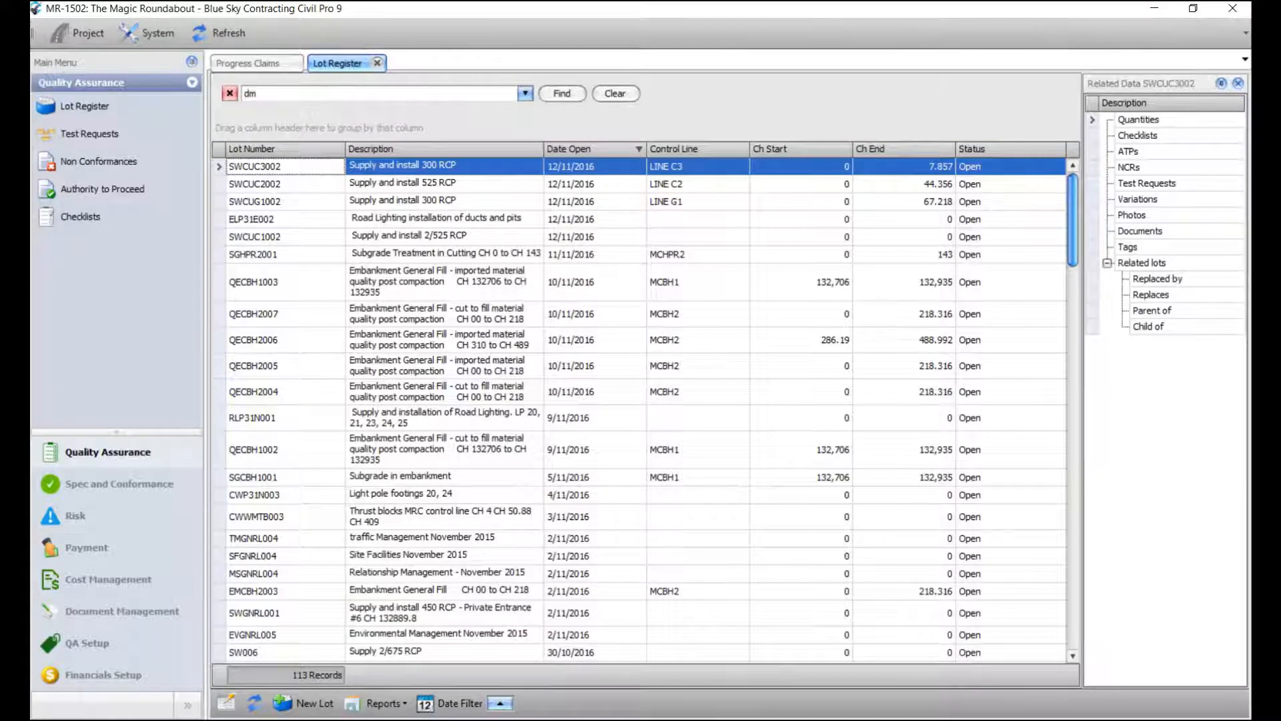
text(g)
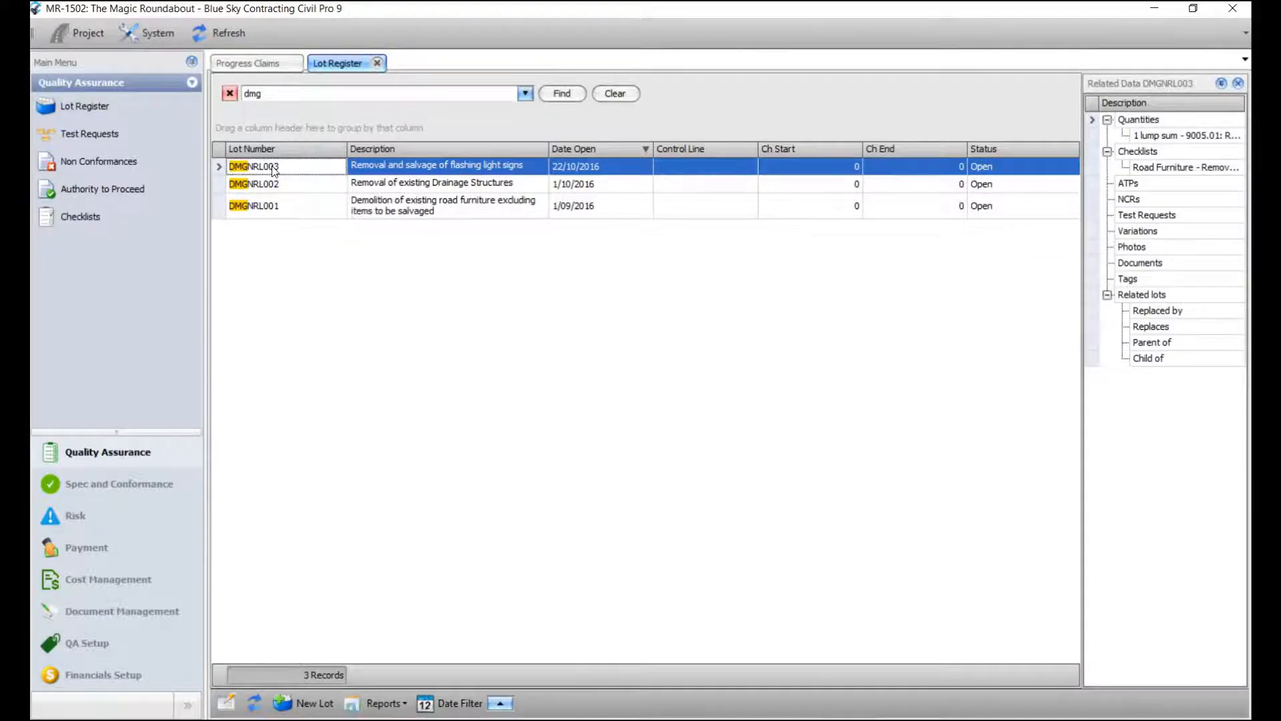
right_click(273, 167)
mouse_move(374, 452)
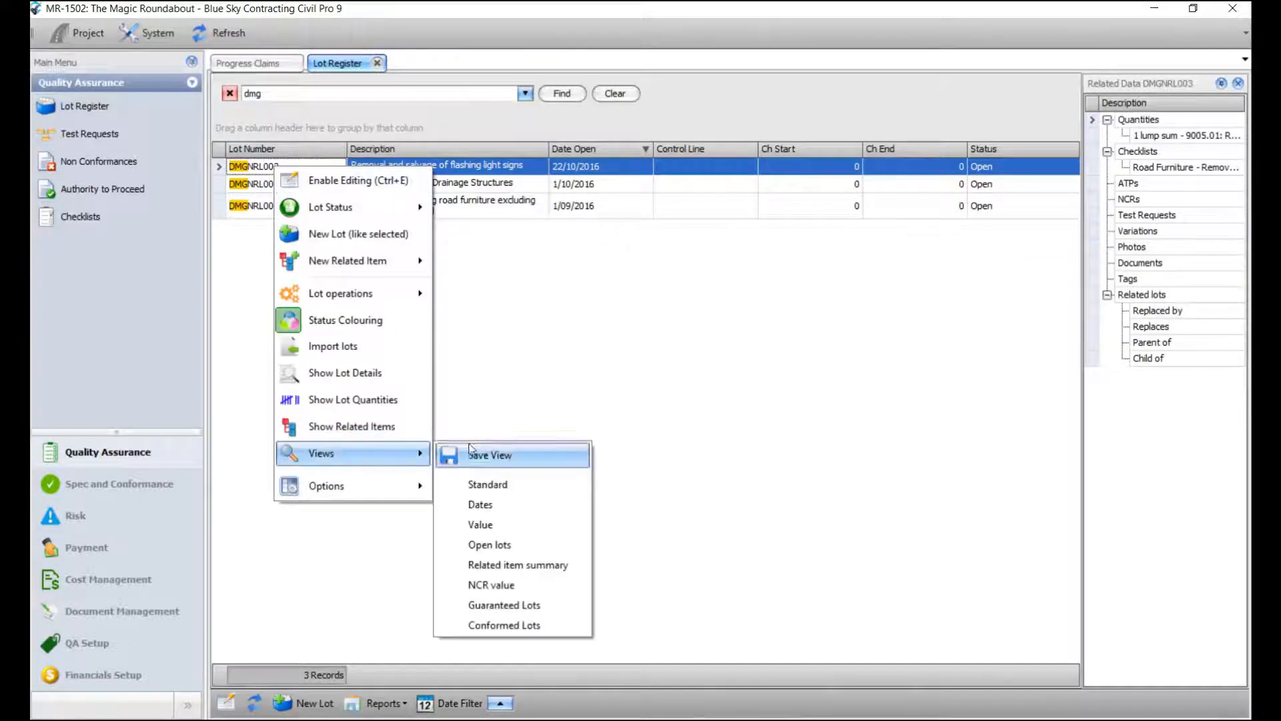
click(491, 545)
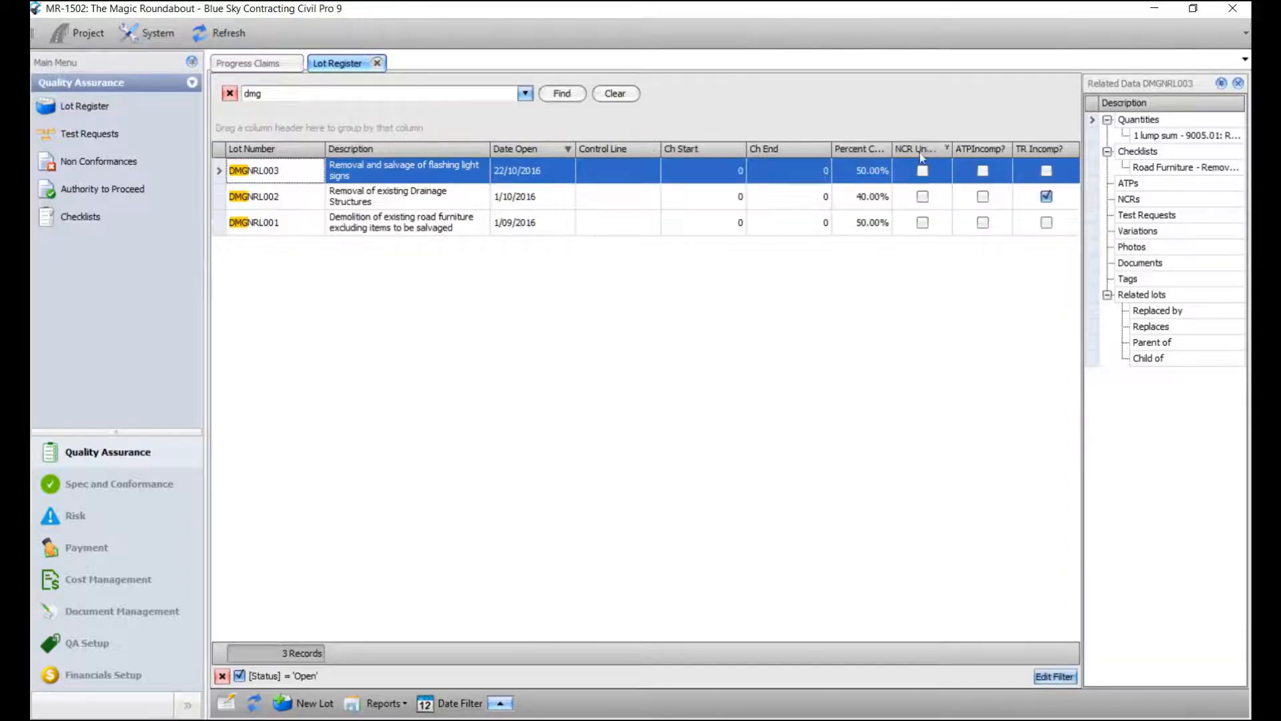
Change DMGNRL003's percent complete from 50% to 80%, then reopen the October 2016 claim.
right_click(865, 174)
click(875, 179)
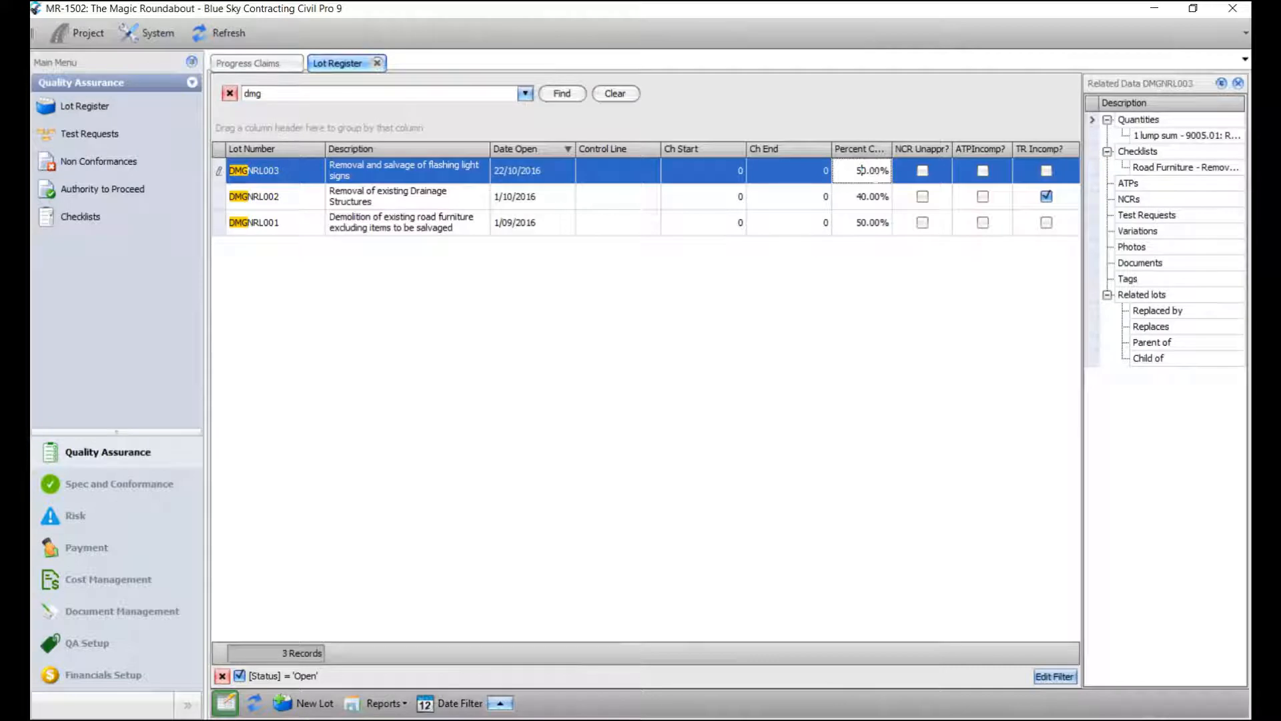
key(BackSpace)
text(8)
click(826, 196)
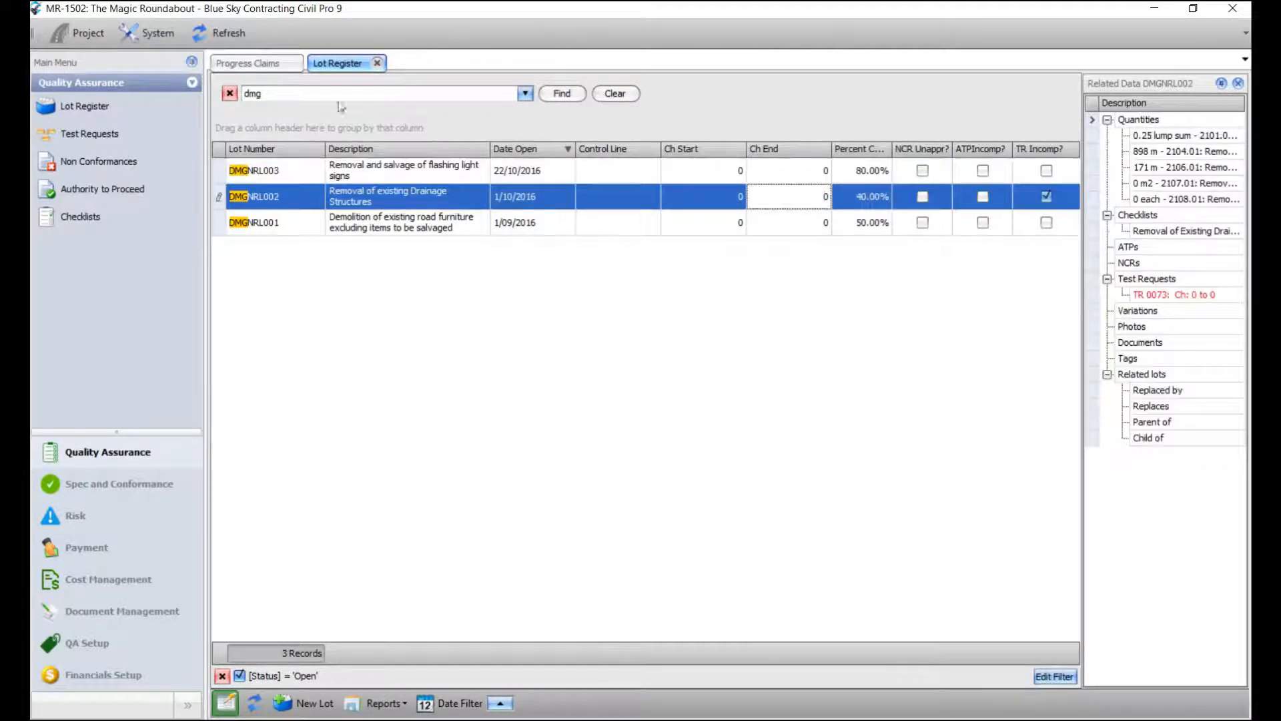
click(377, 63)
double_click(260, 115)
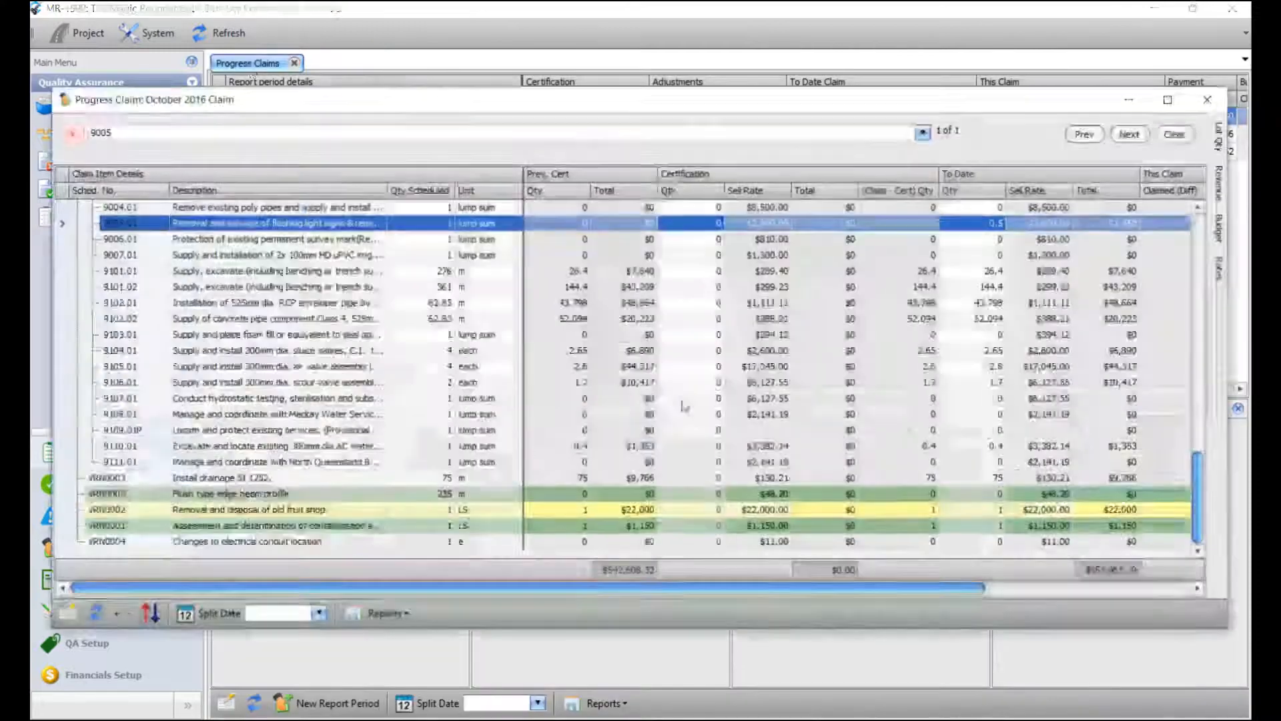
From item 9005.01, renew the claim's quantity snapshot to cutoff 31/10/2016, overwriting the existing one.
click(247, 239)
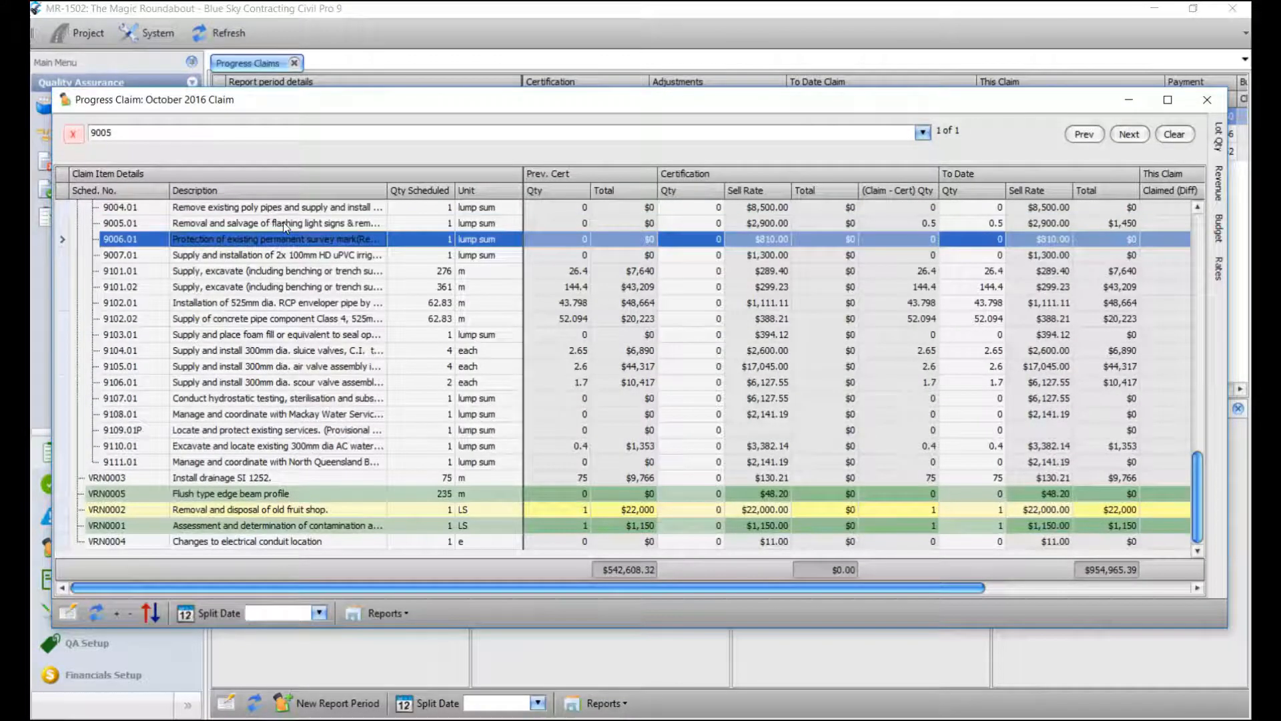
click(994, 223)
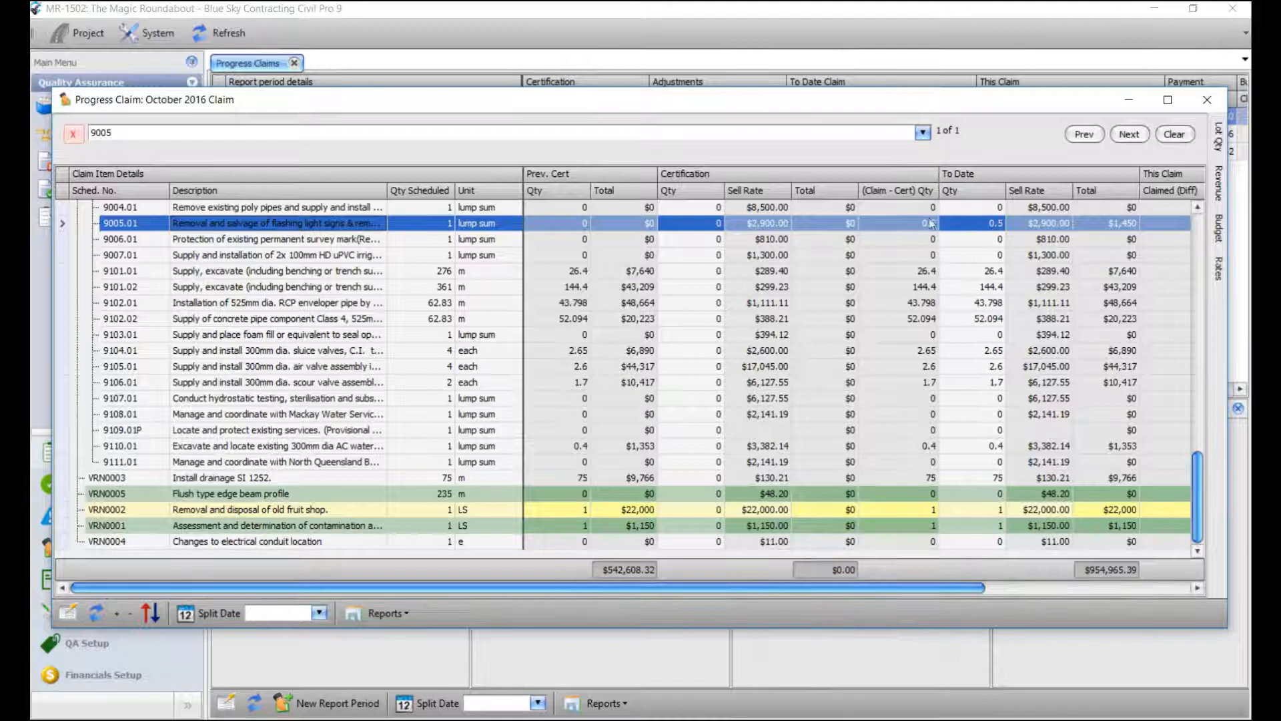
right_click(965, 225)
mouse_move(1019, 298)
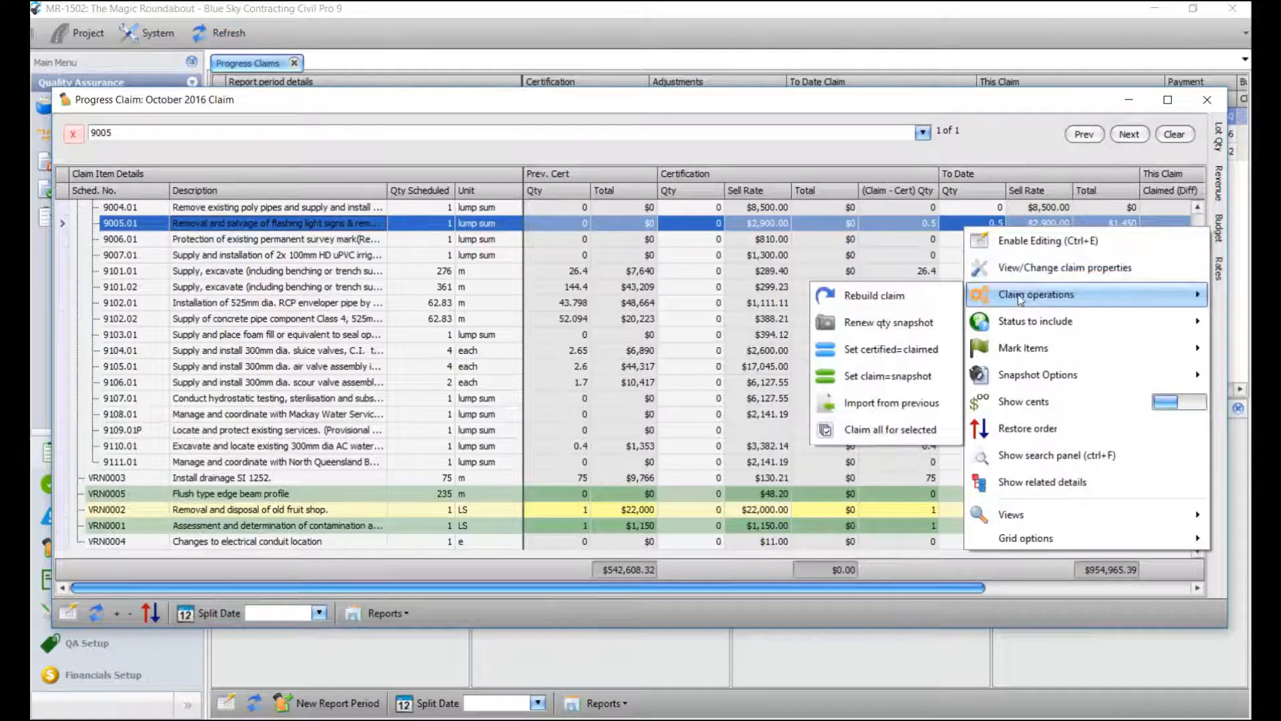
click(902, 322)
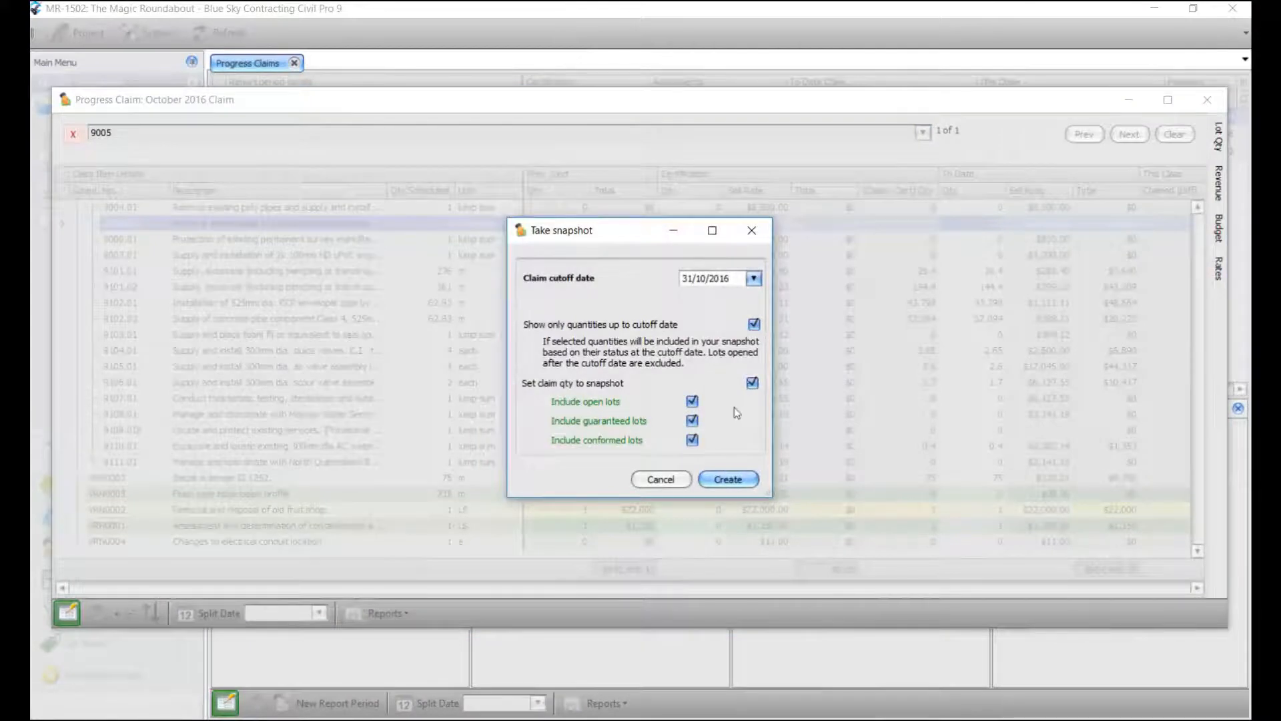
click(728, 480)
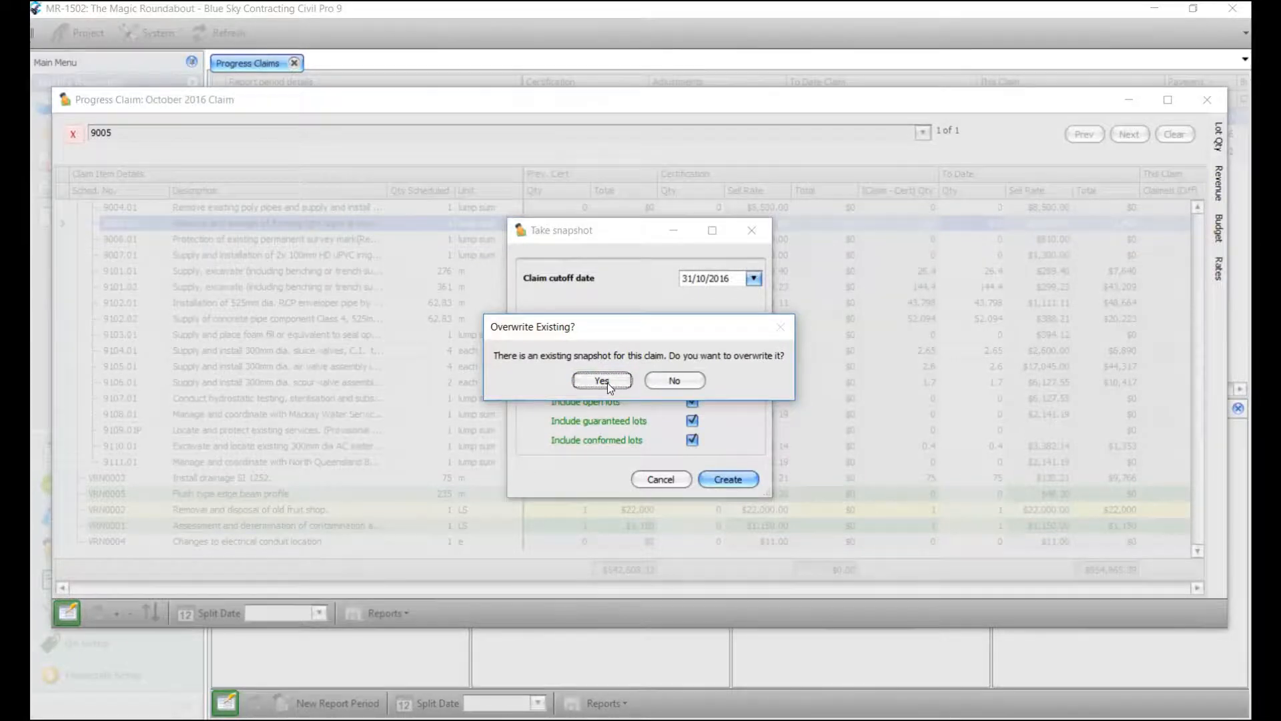
click(603, 381)
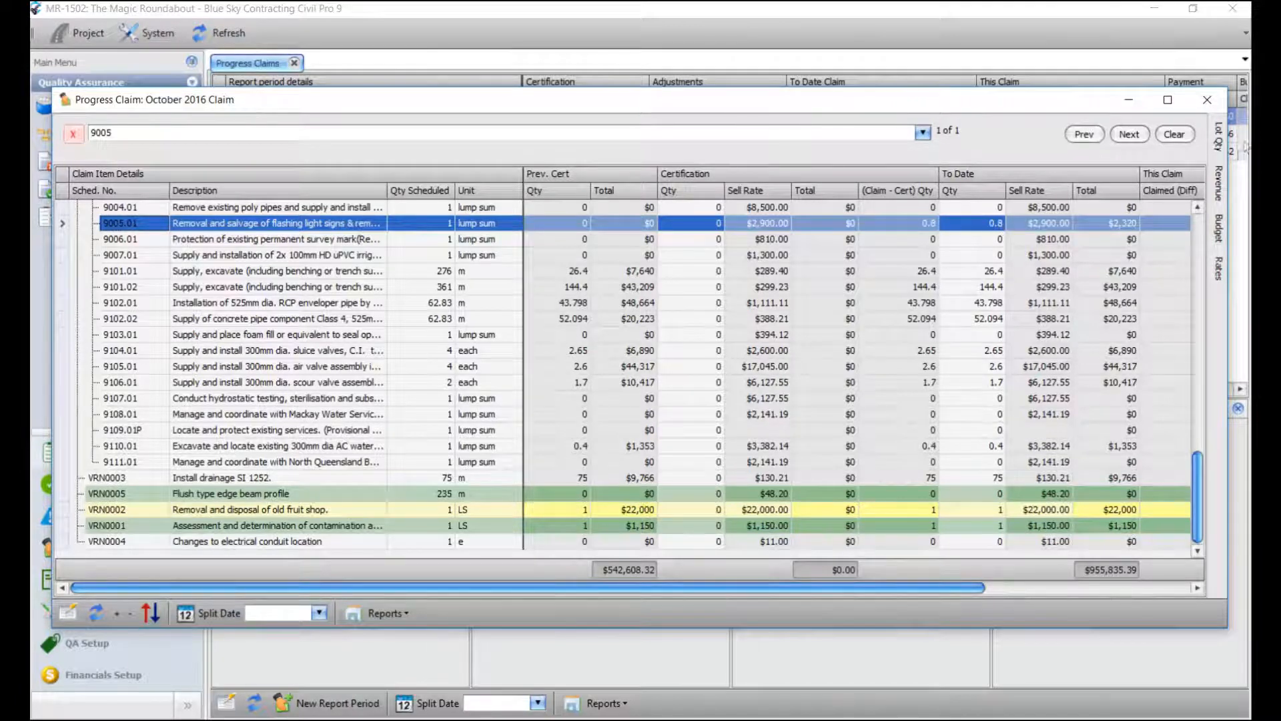
click(1218, 137)
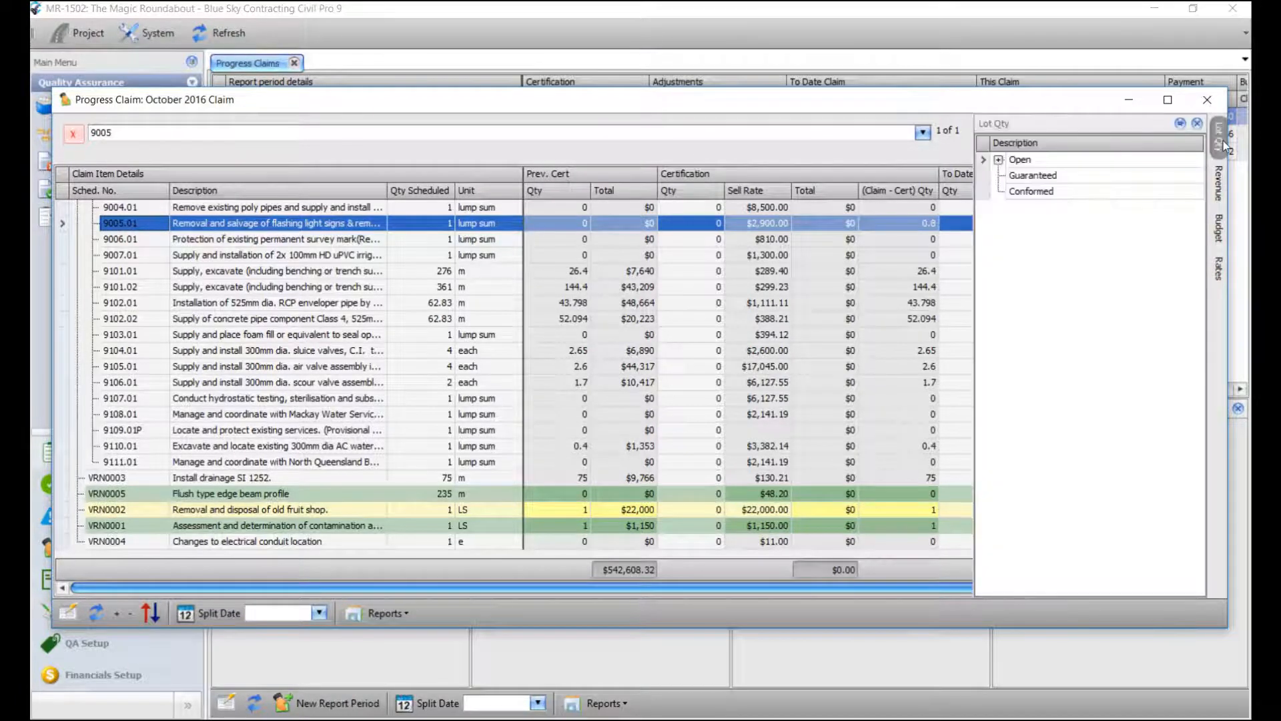
click(999, 160)
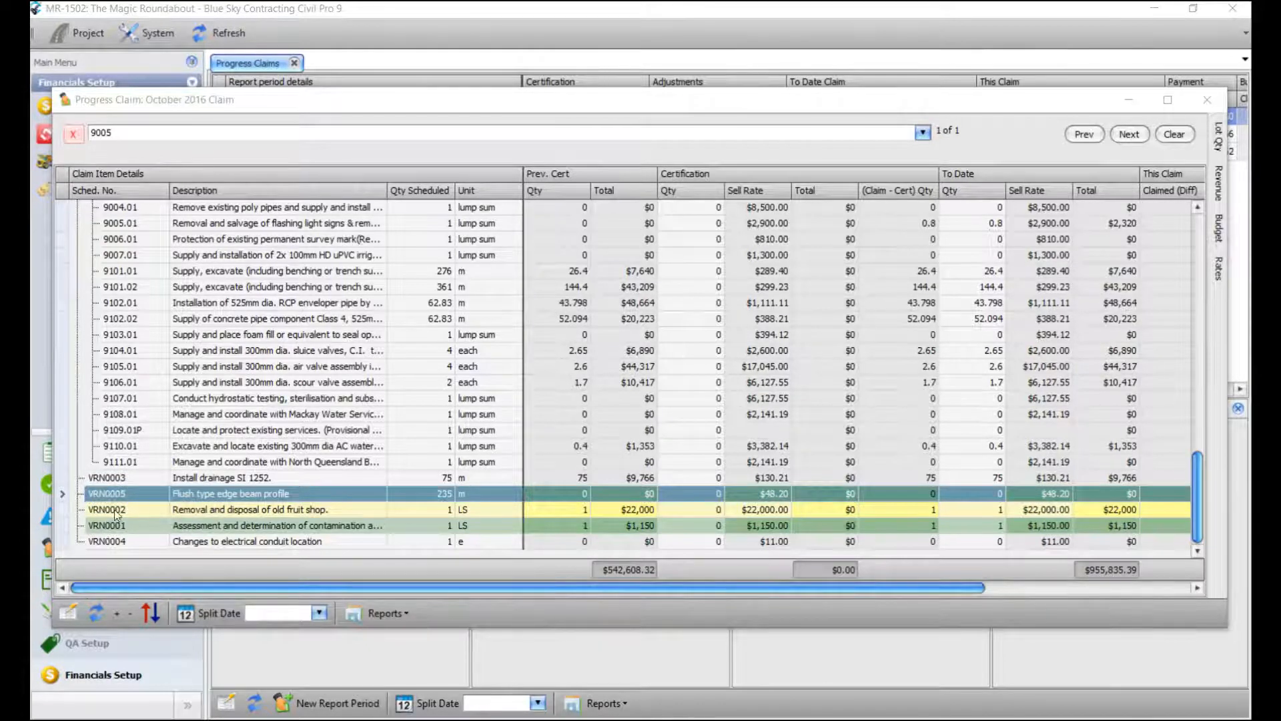
click(154, 529)
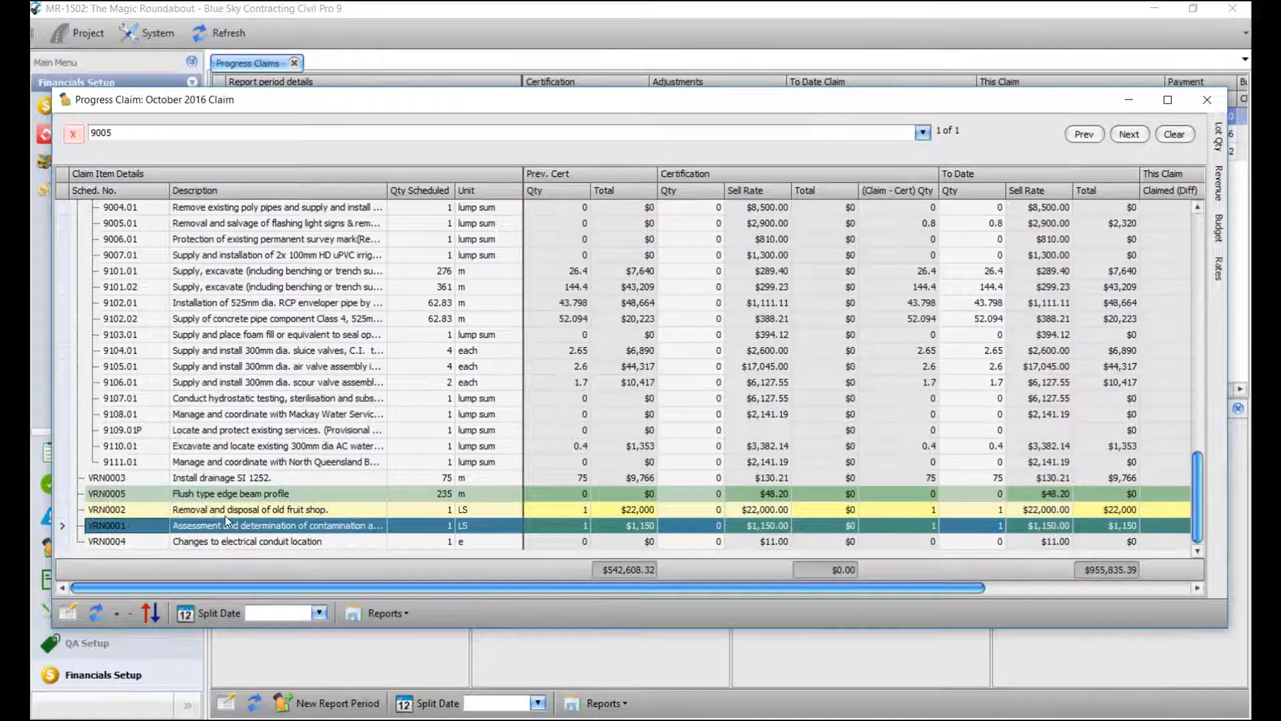
click(240, 479)
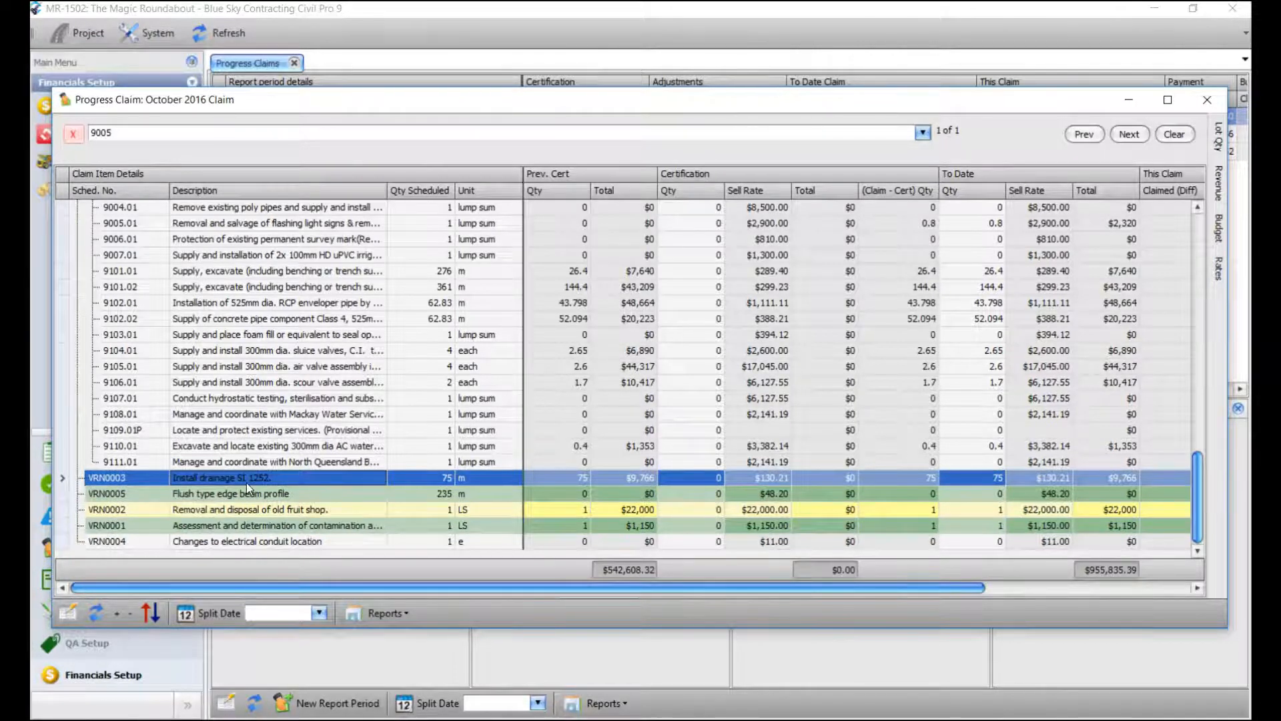
Close the claim, open the schedule items list under financial setup, and unlock the schedule.
click(1129, 100)
click(101, 675)
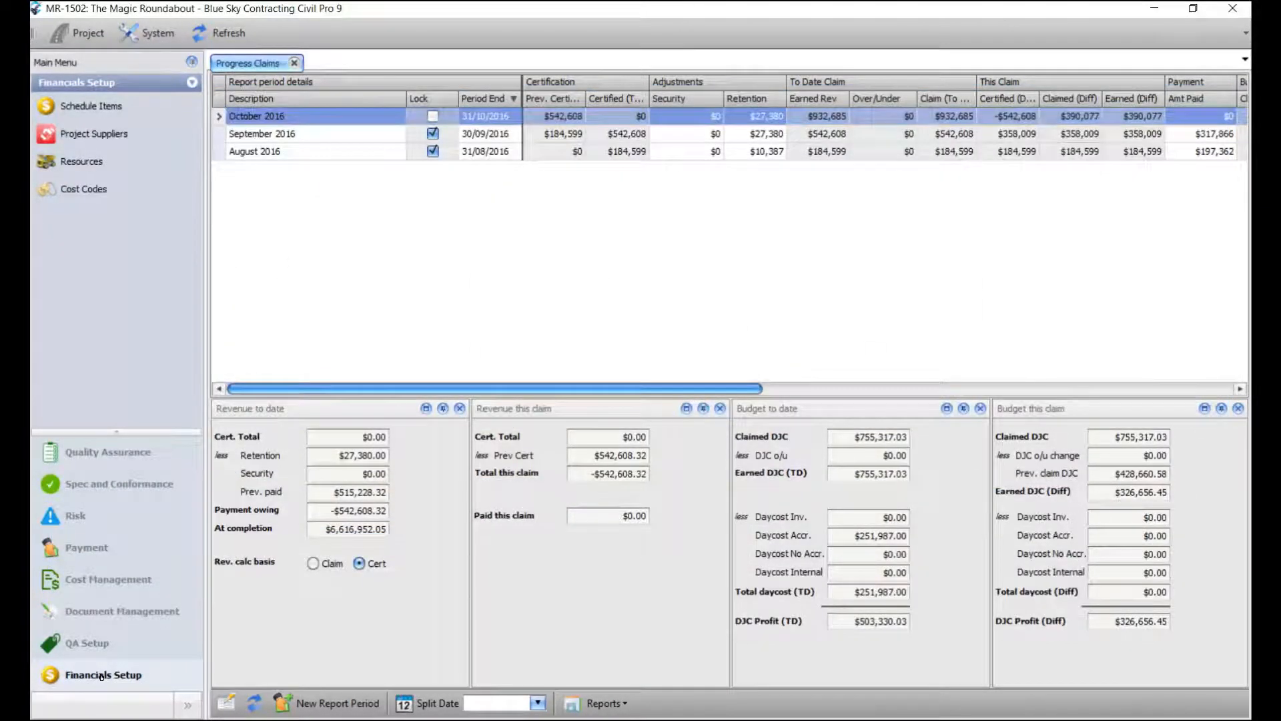
click(90, 109)
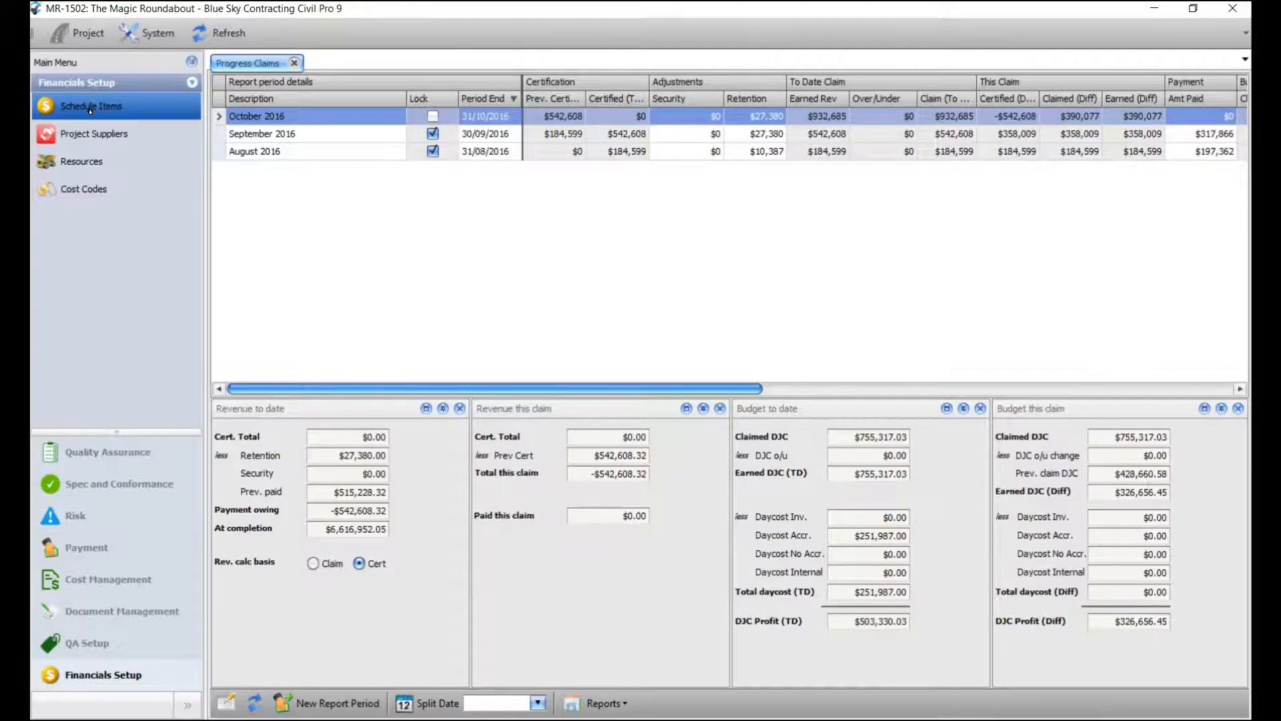
scroll(421, 437, down, 10)
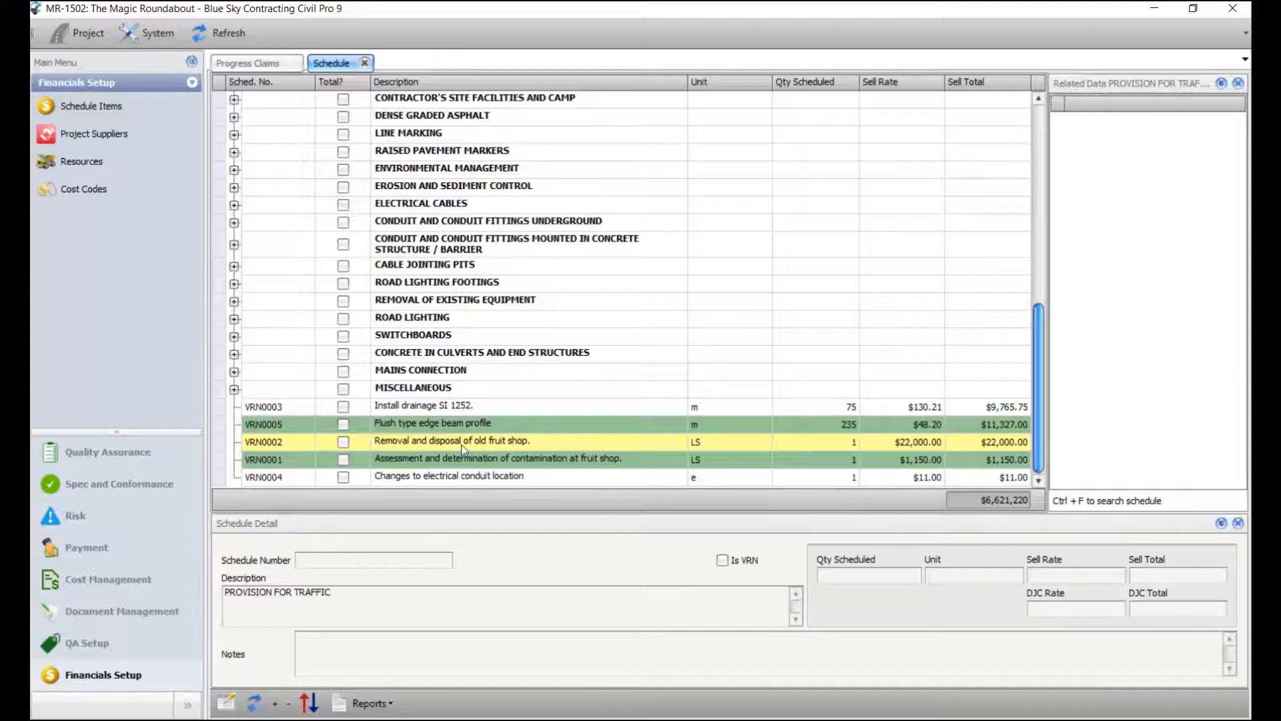
right_click(465, 407)
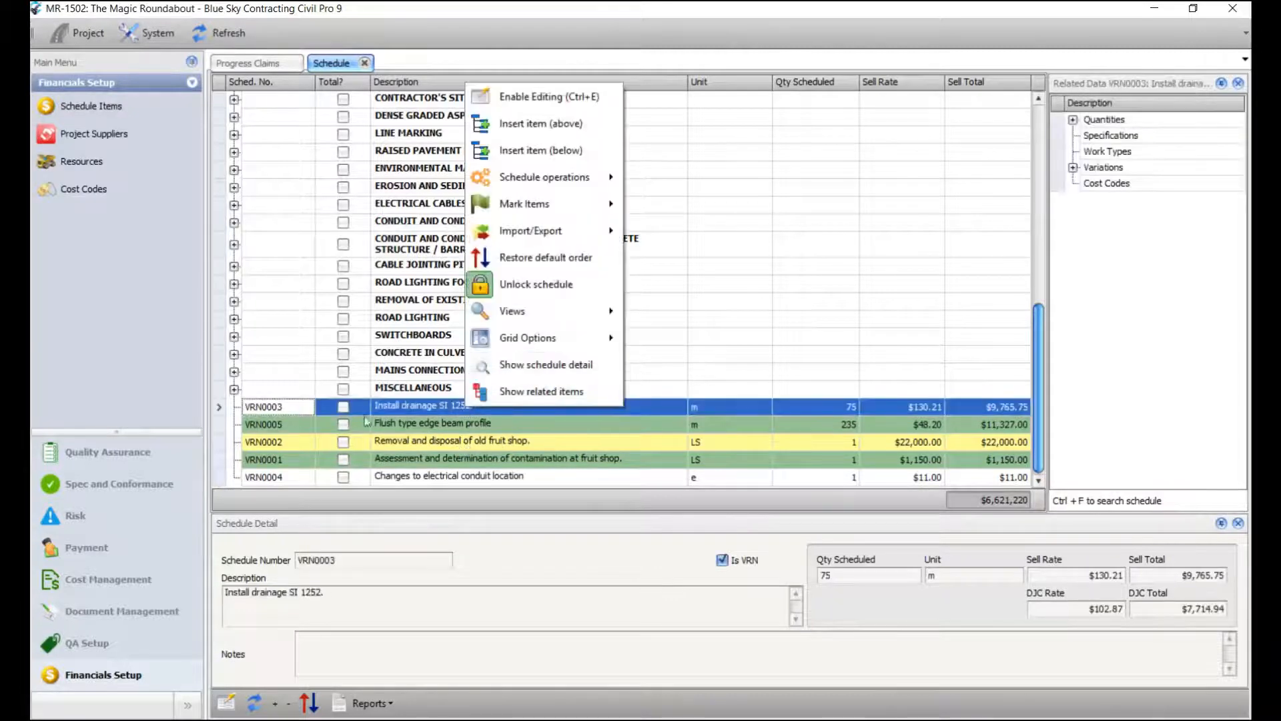
click(556, 284)
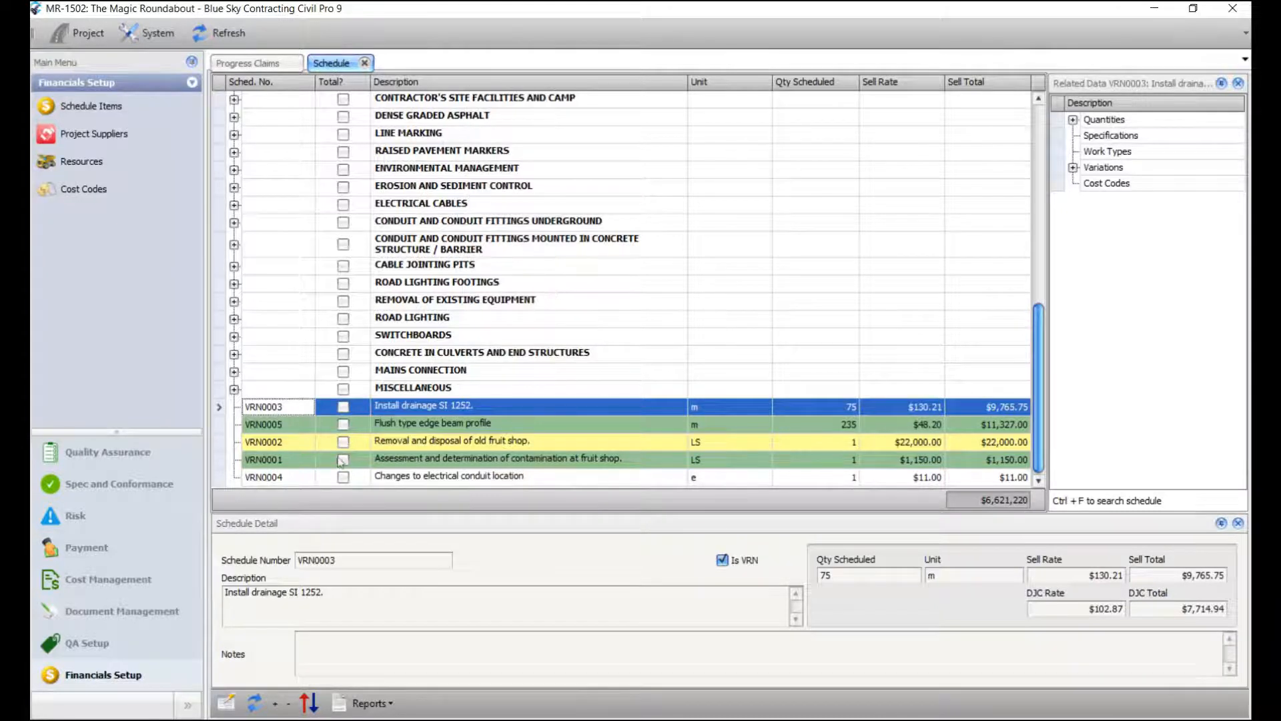
Drag VRN0001, VRN0002 and VRN0004 into order VRN0001–VRN0005, then close the schedule.
click(288, 462)
drag(288, 465, 282, 409)
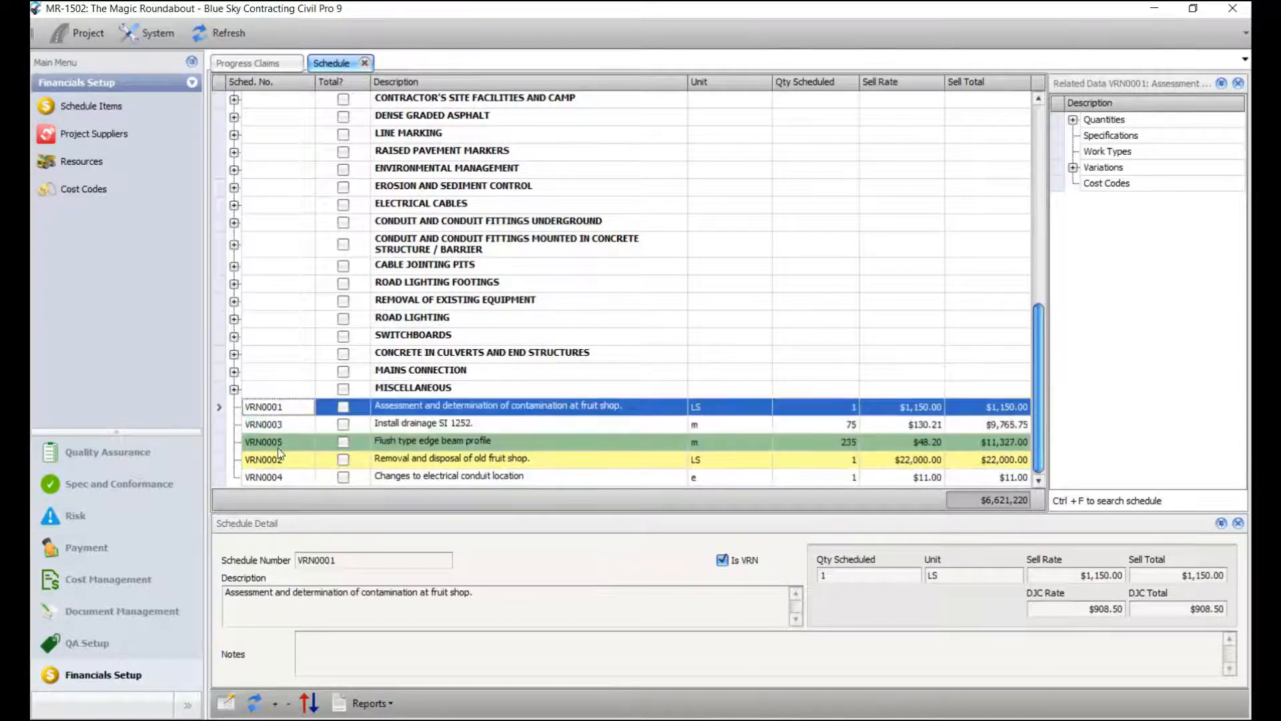
drag(275, 463, 277, 427)
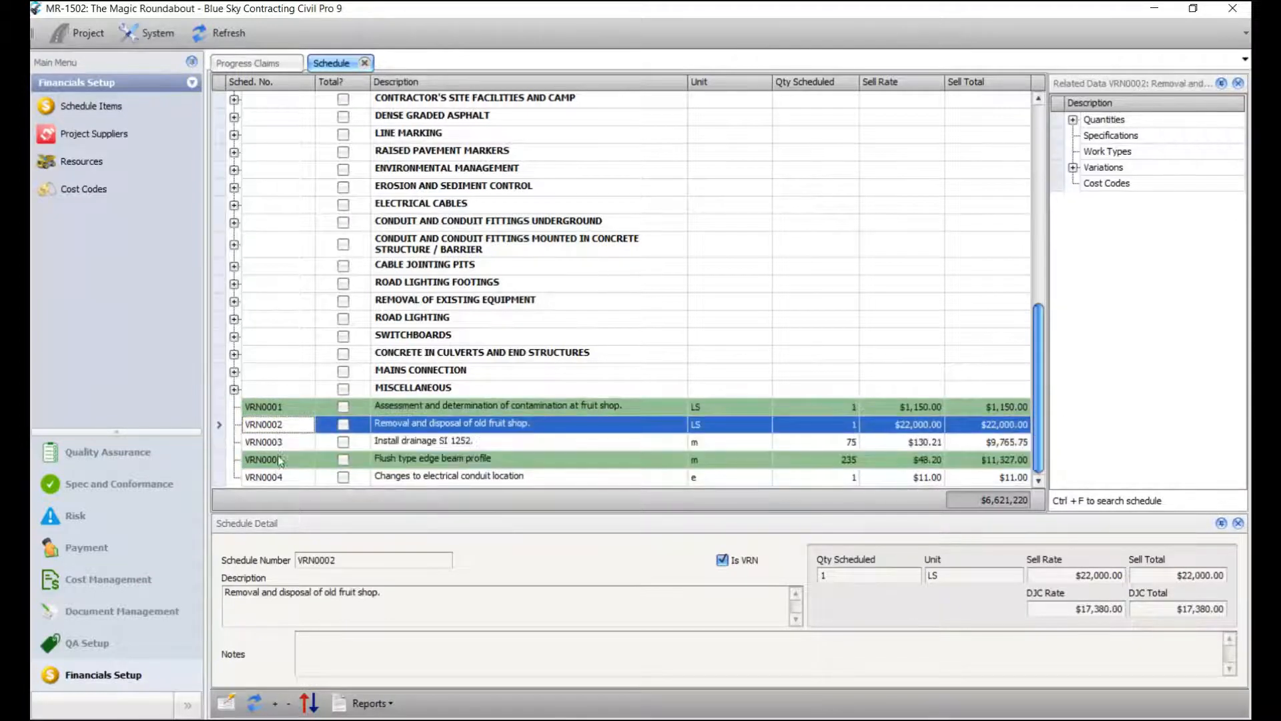
drag(280, 476, 279, 459)
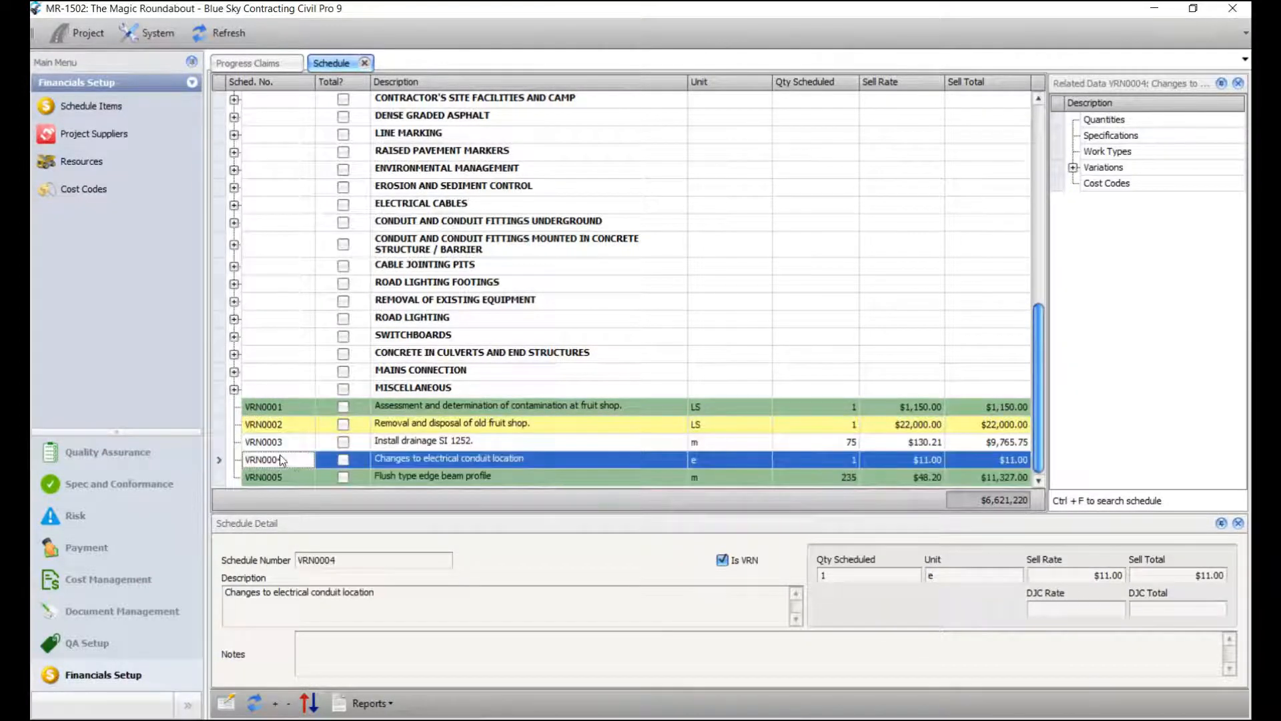
click(473, 203)
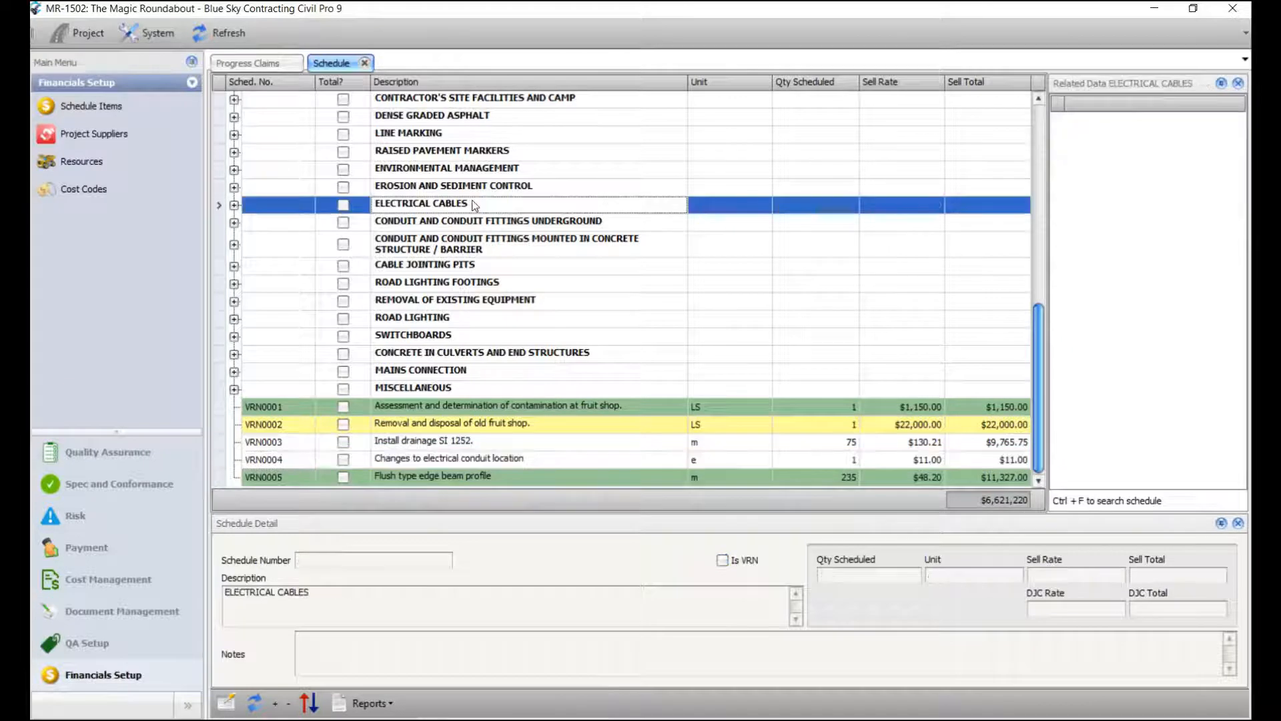
click(364, 63)
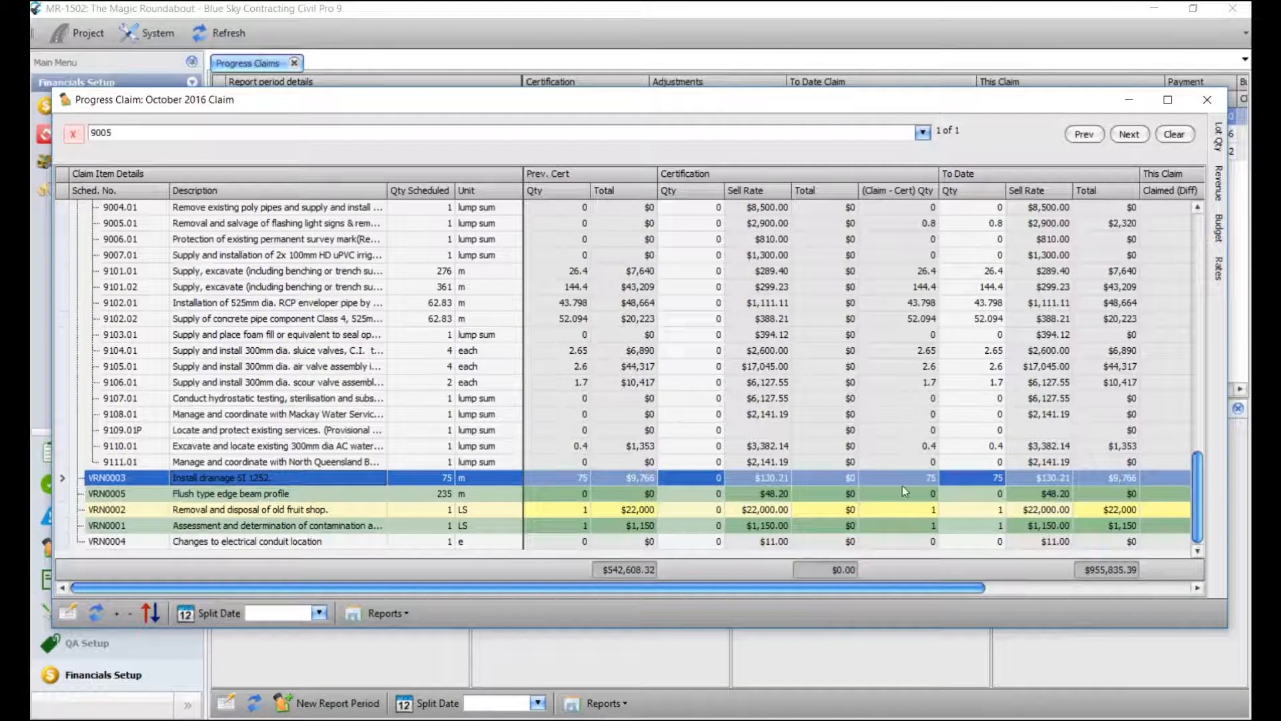
Rebuild the October 2016 claim with a 31/10/2016 cutoff, confirming both overwrite prompts.
right_click(974, 479)
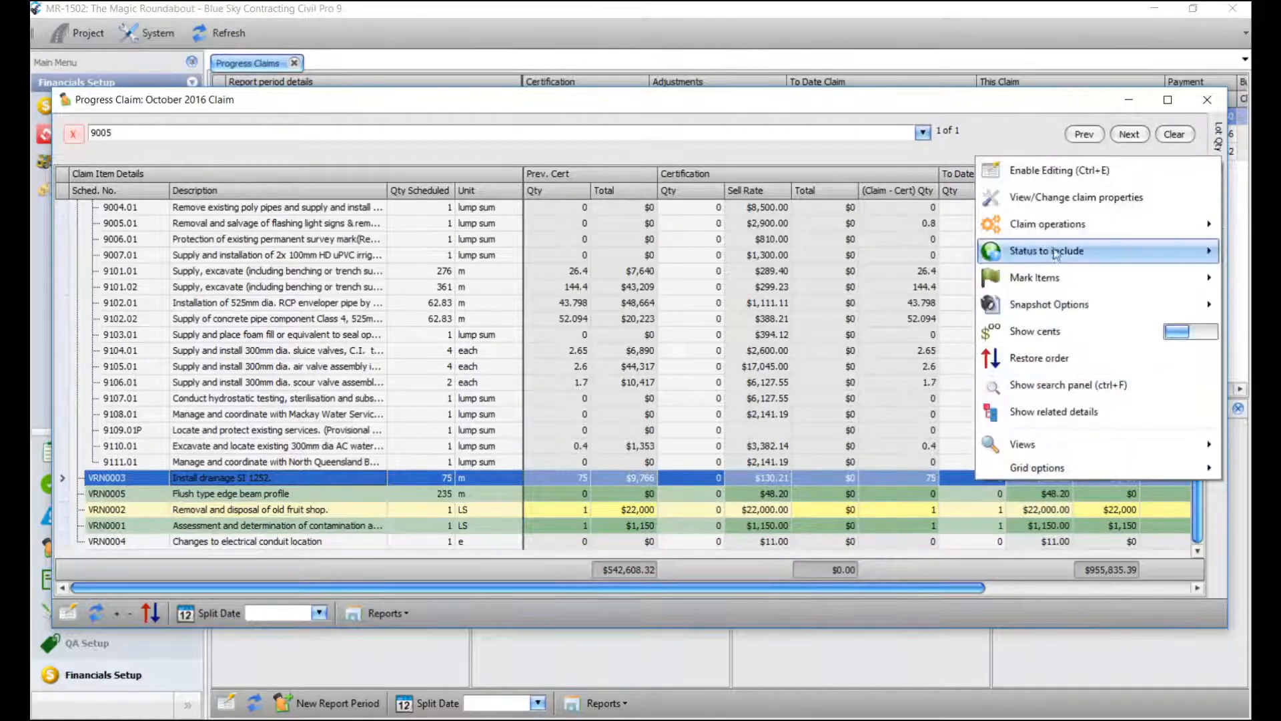
mouse_move(1057, 223)
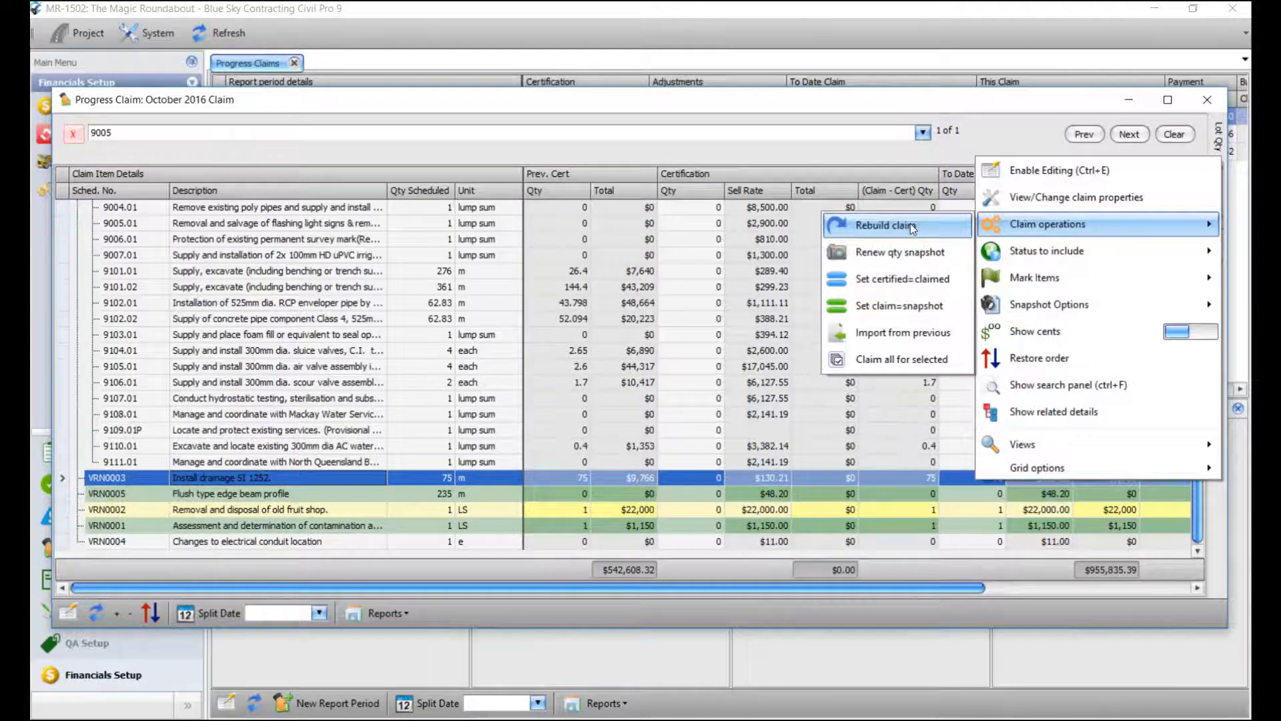
click(910, 223)
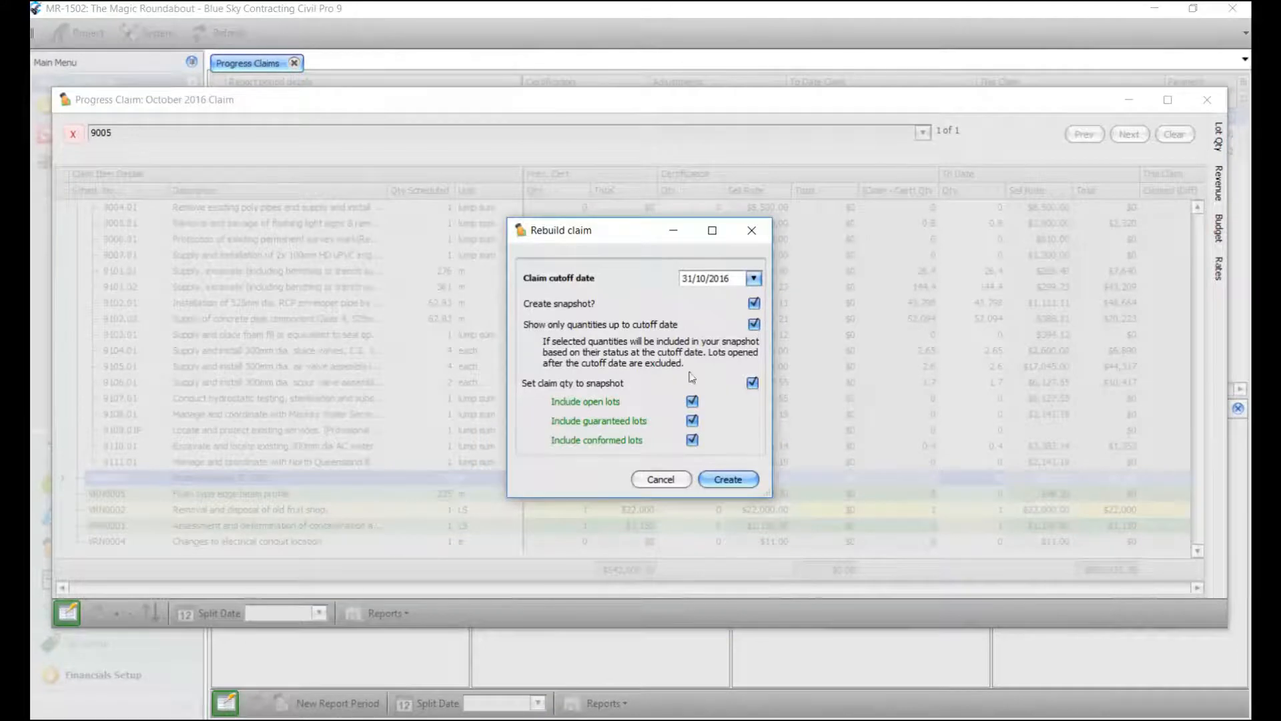
click(738, 476)
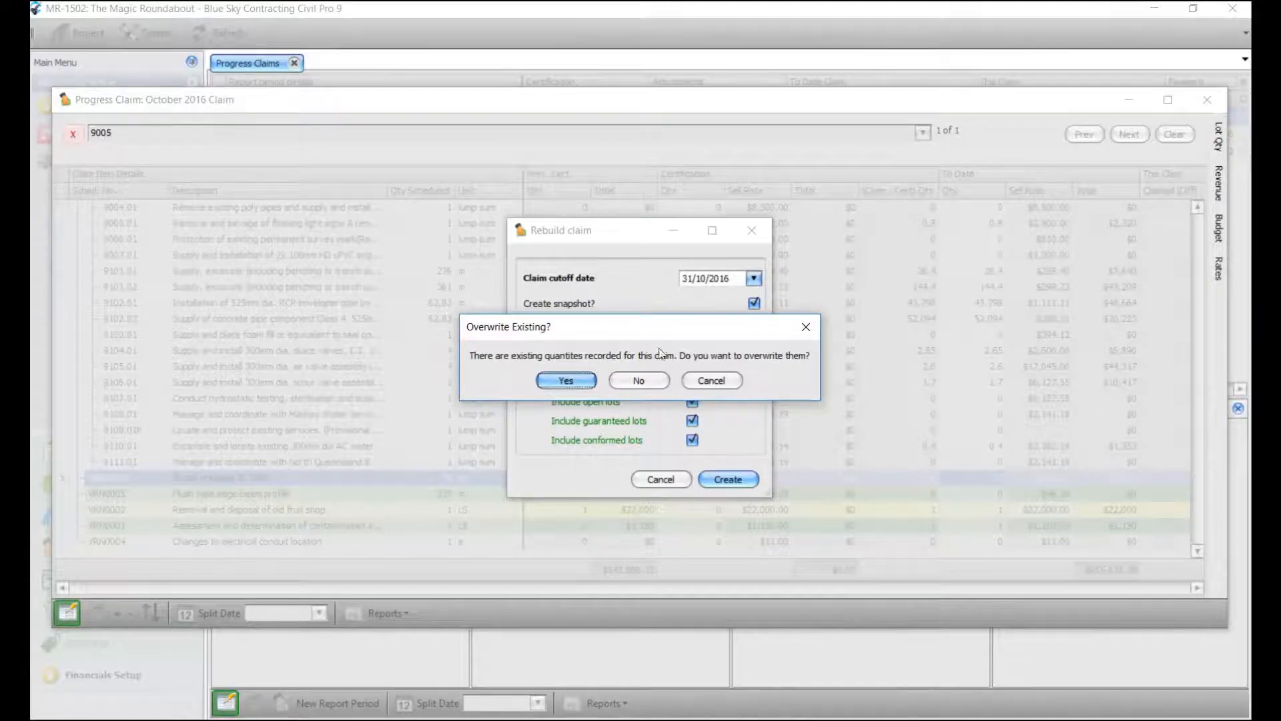
click(567, 383)
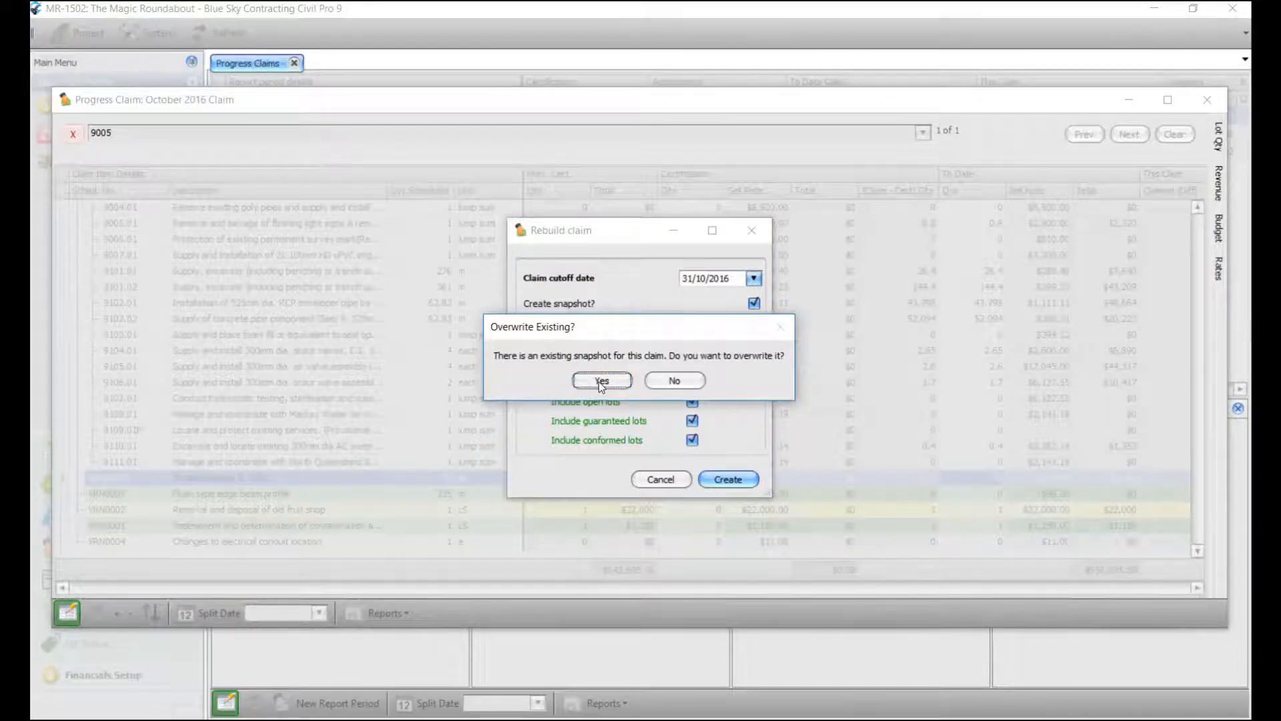
click(601, 382)
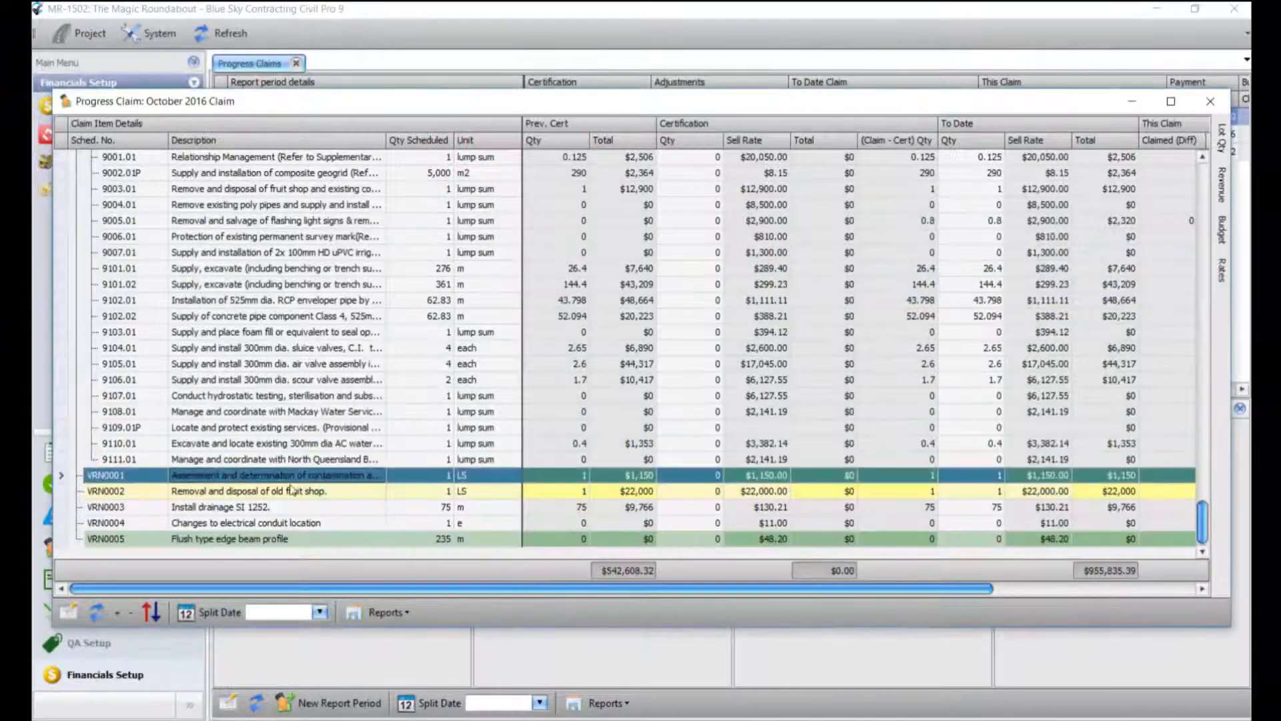
Select the VRN0005 item in the refreshed claim grid.
click(292, 537)
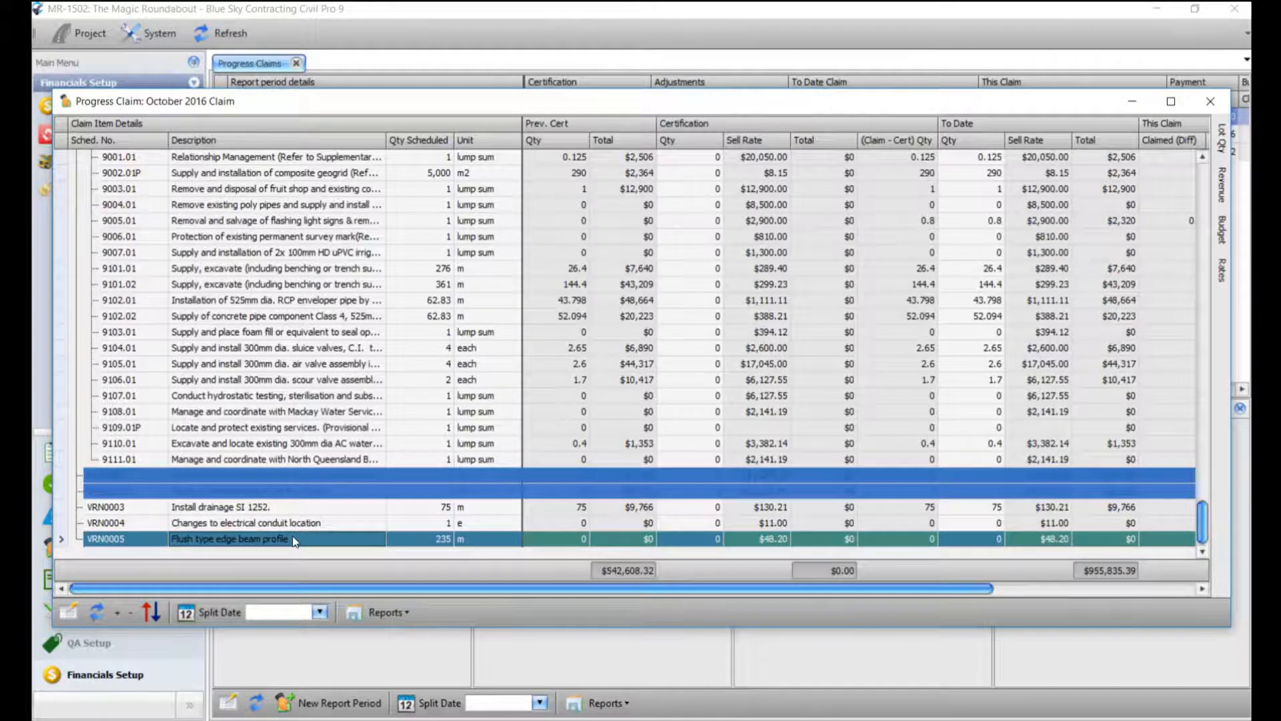
Mark VRN0005 as a pay item and update the schedule to match.
right_click(294, 540)
mouse_move(374, 338)
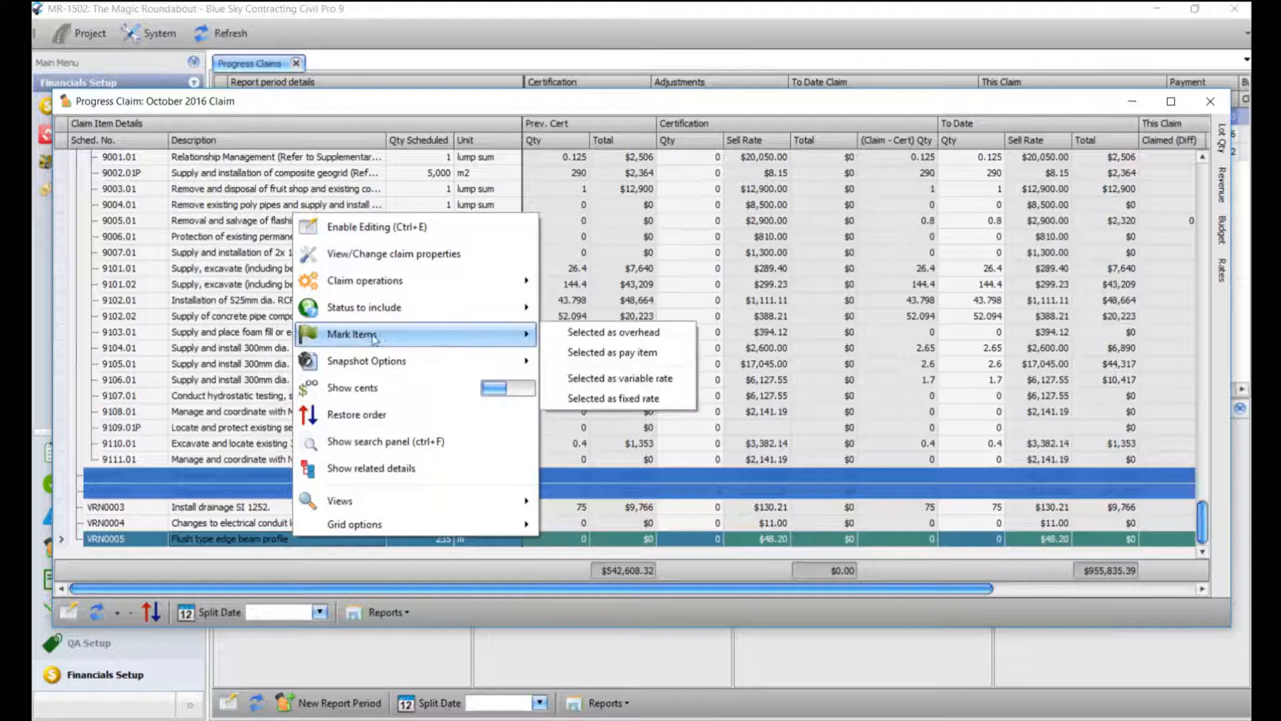
click(608, 352)
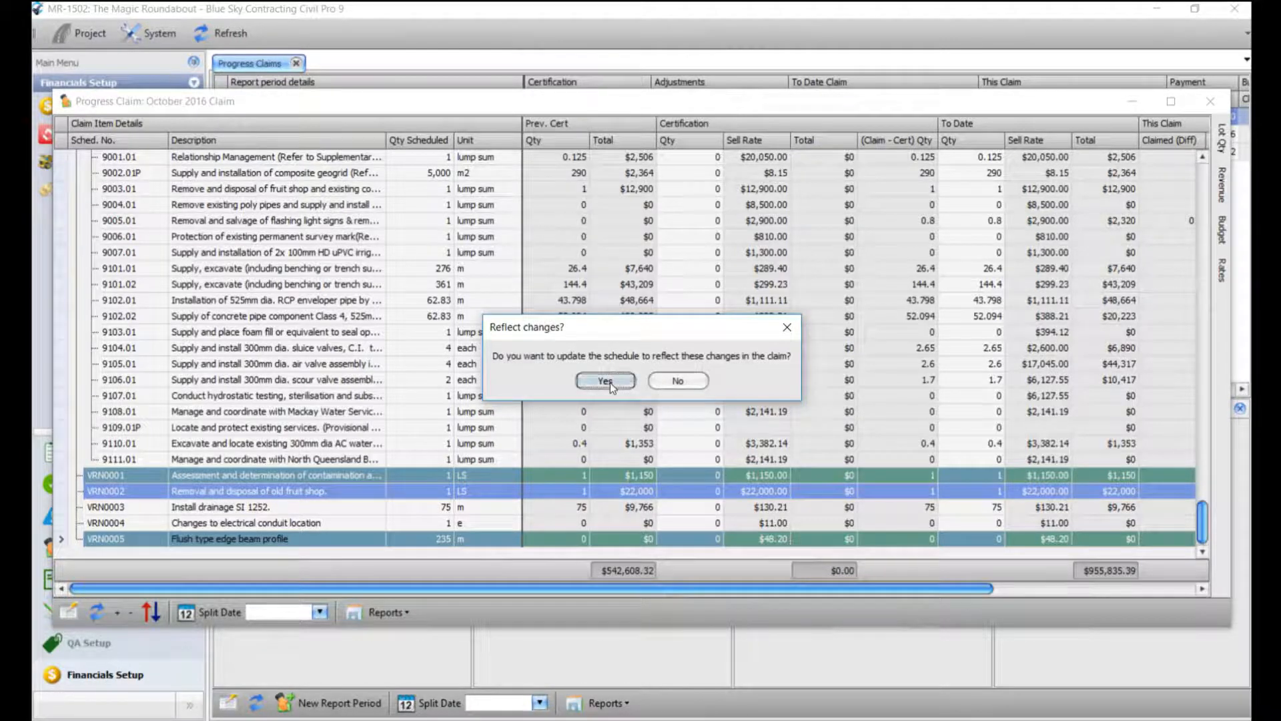
click(605, 380)
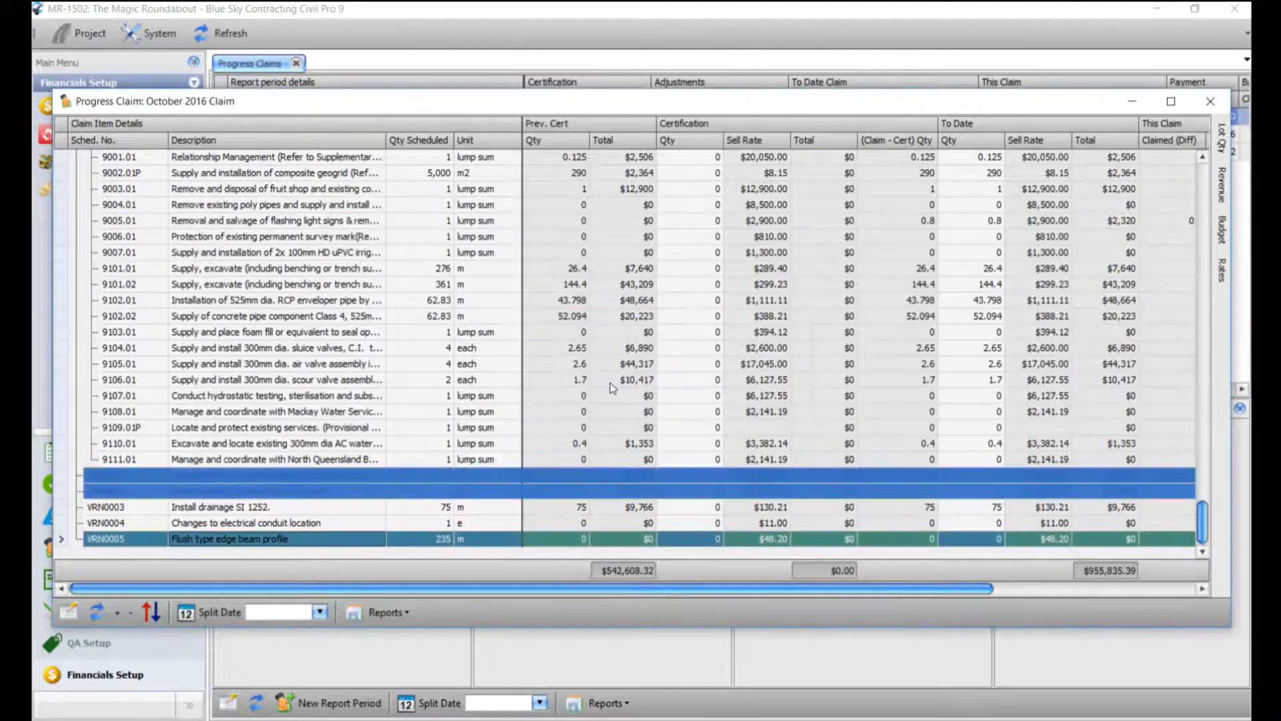
click(590, 425)
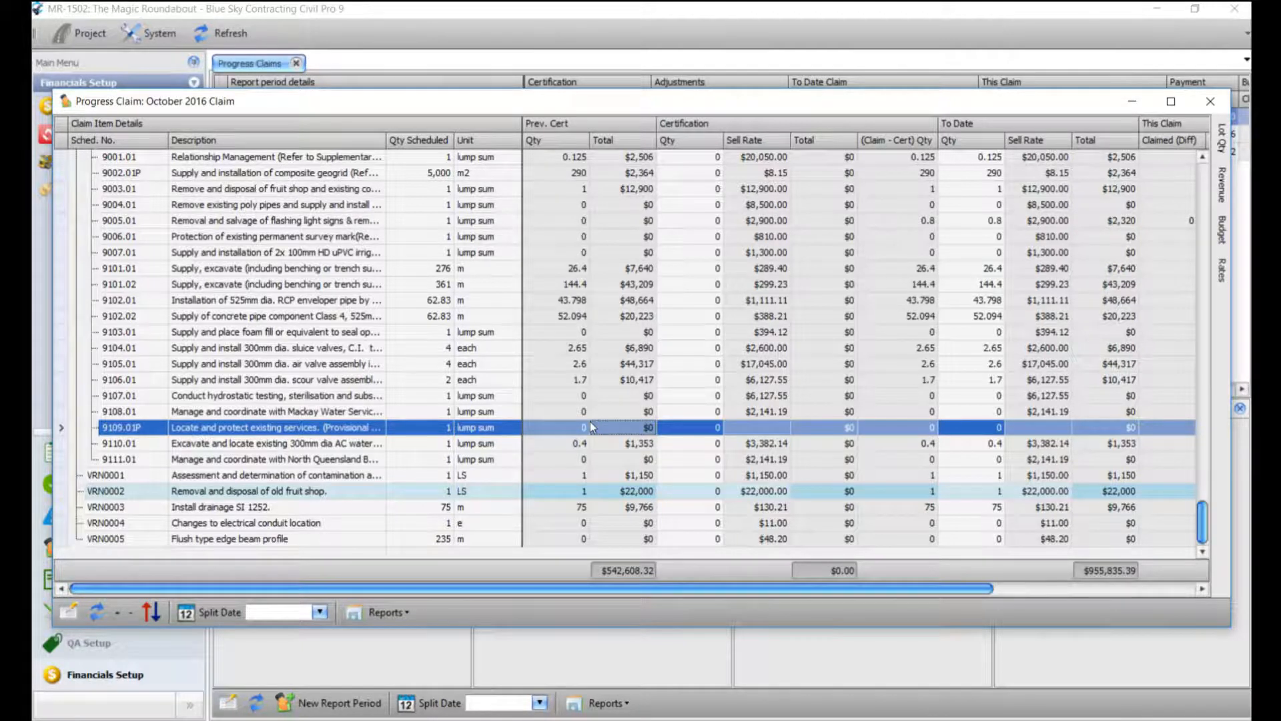
Mark VRN0002 as fixed rate, then as a variable rate item, updating the schedule each time.
right_click(438, 491)
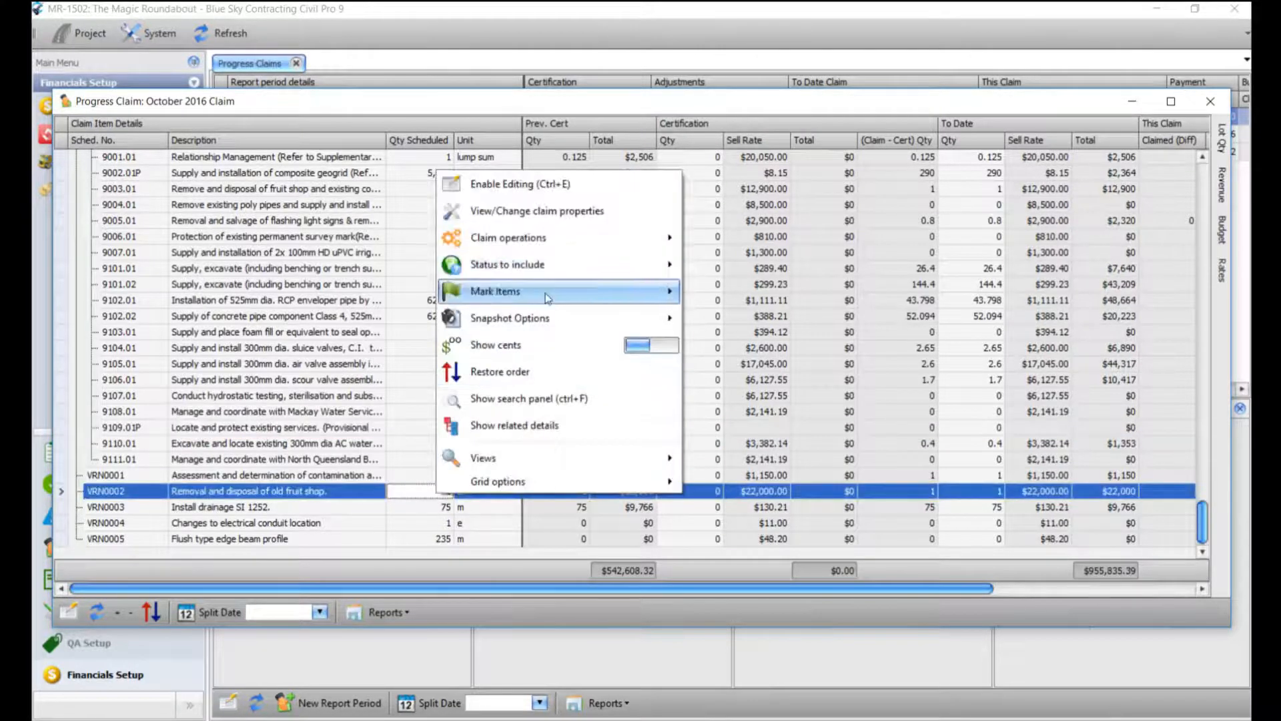
mouse_move(574, 297)
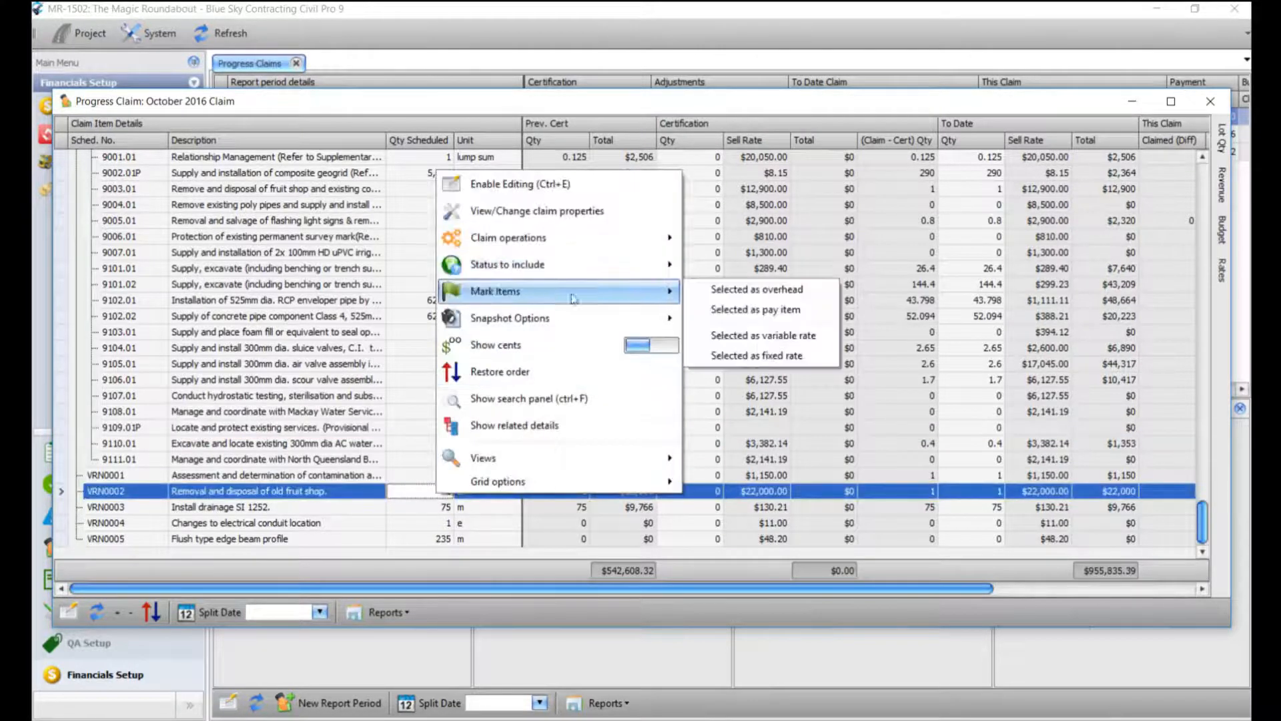
click(750, 357)
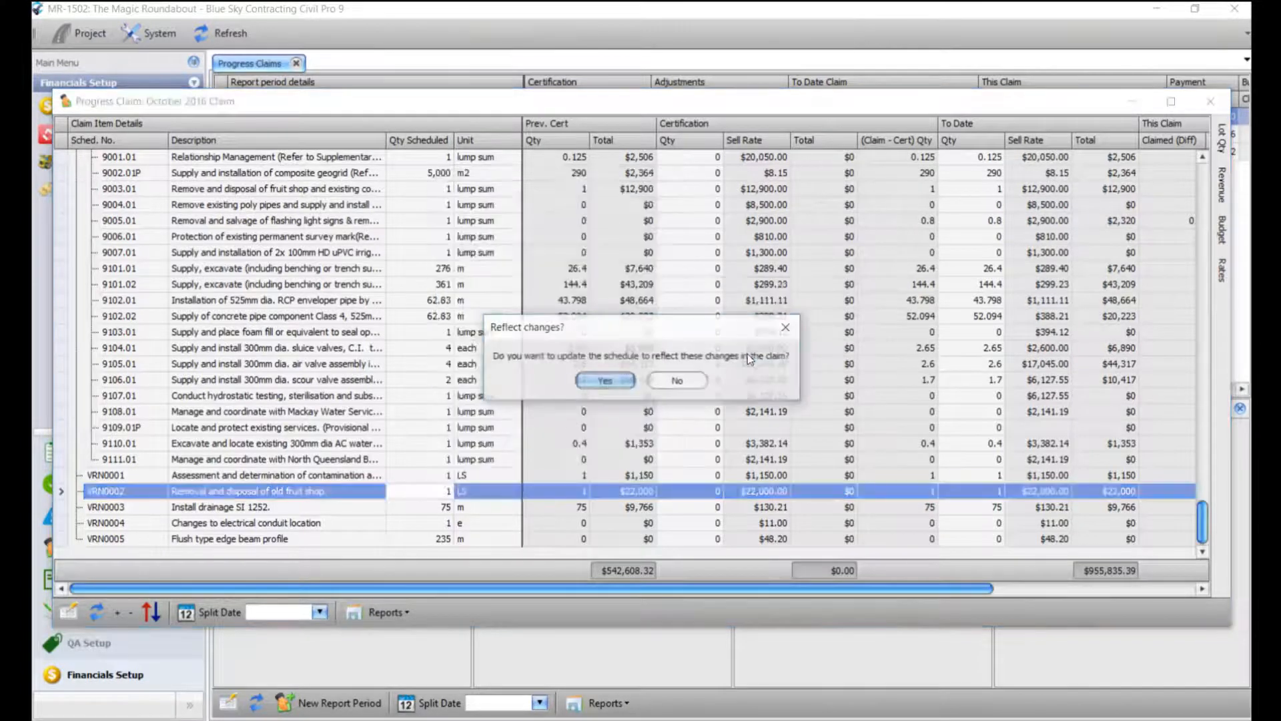
click(603, 380)
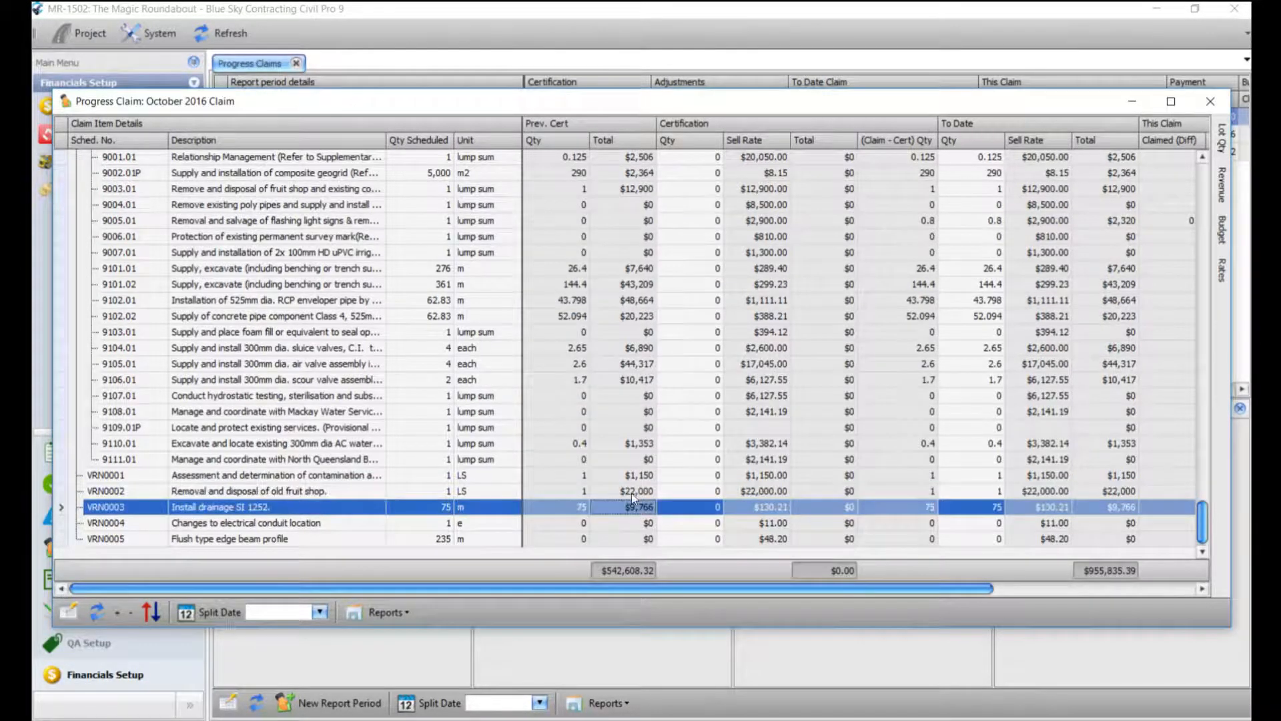
right_click(384, 496)
mouse_move(509, 288)
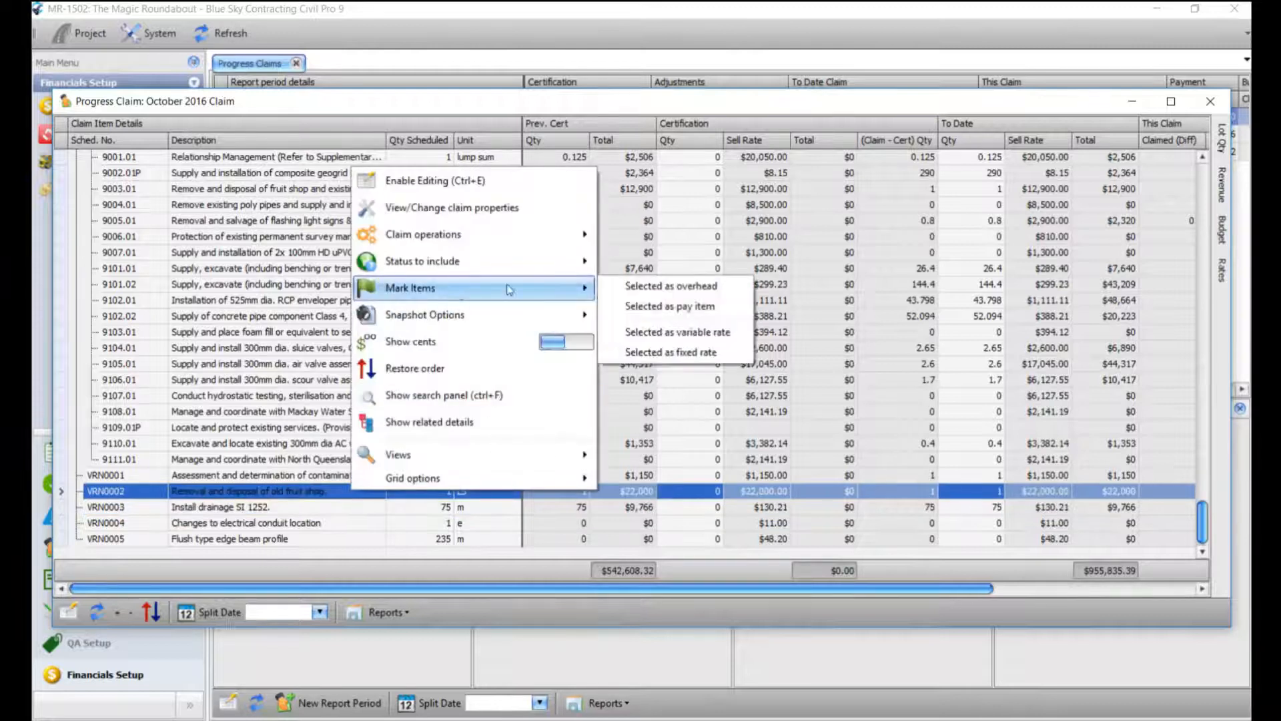
click(693, 334)
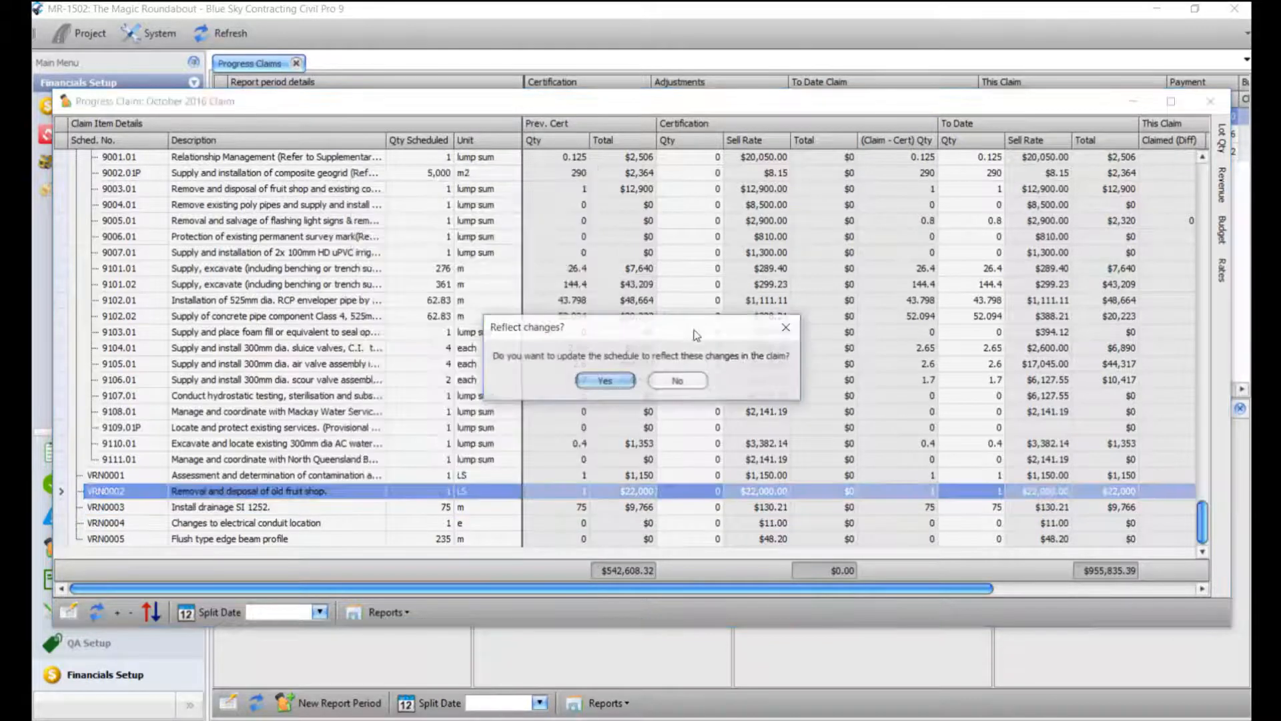
click(611, 383)
click(1042, 478)
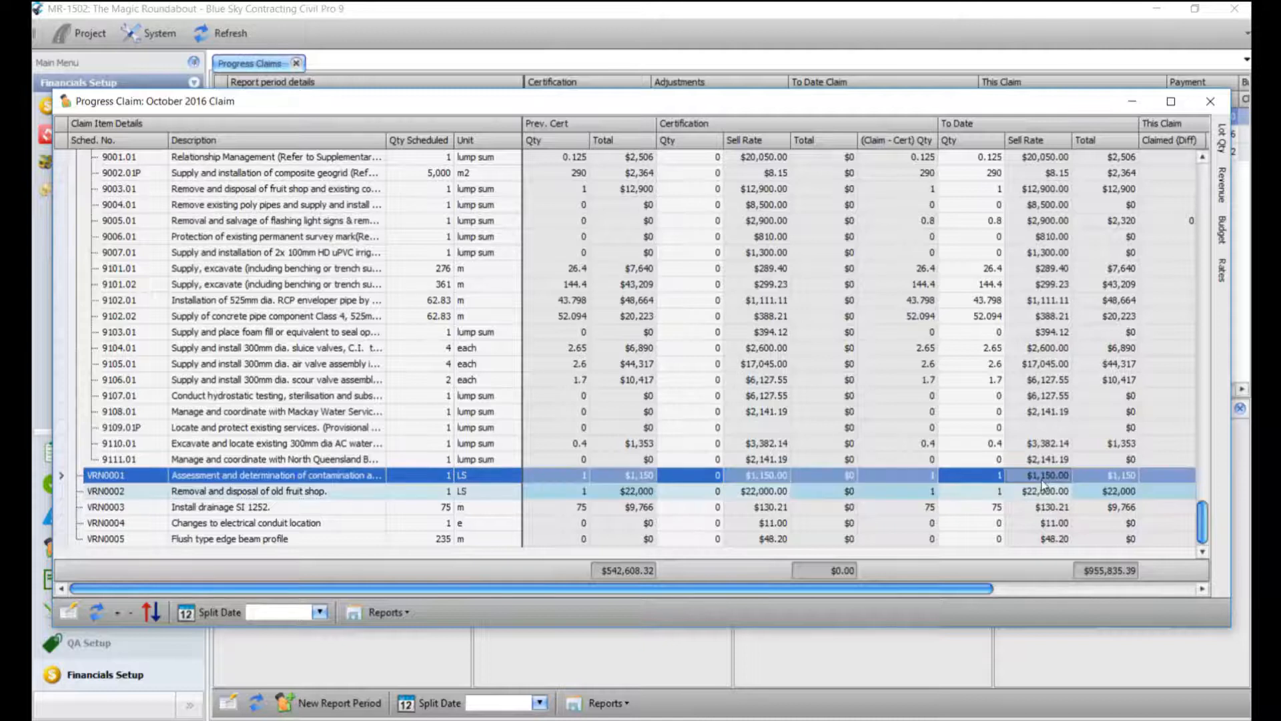
Make the claim grid editable and enter $23,000.00 as VRN0002's to-date sell rate.
click(1043, 490)
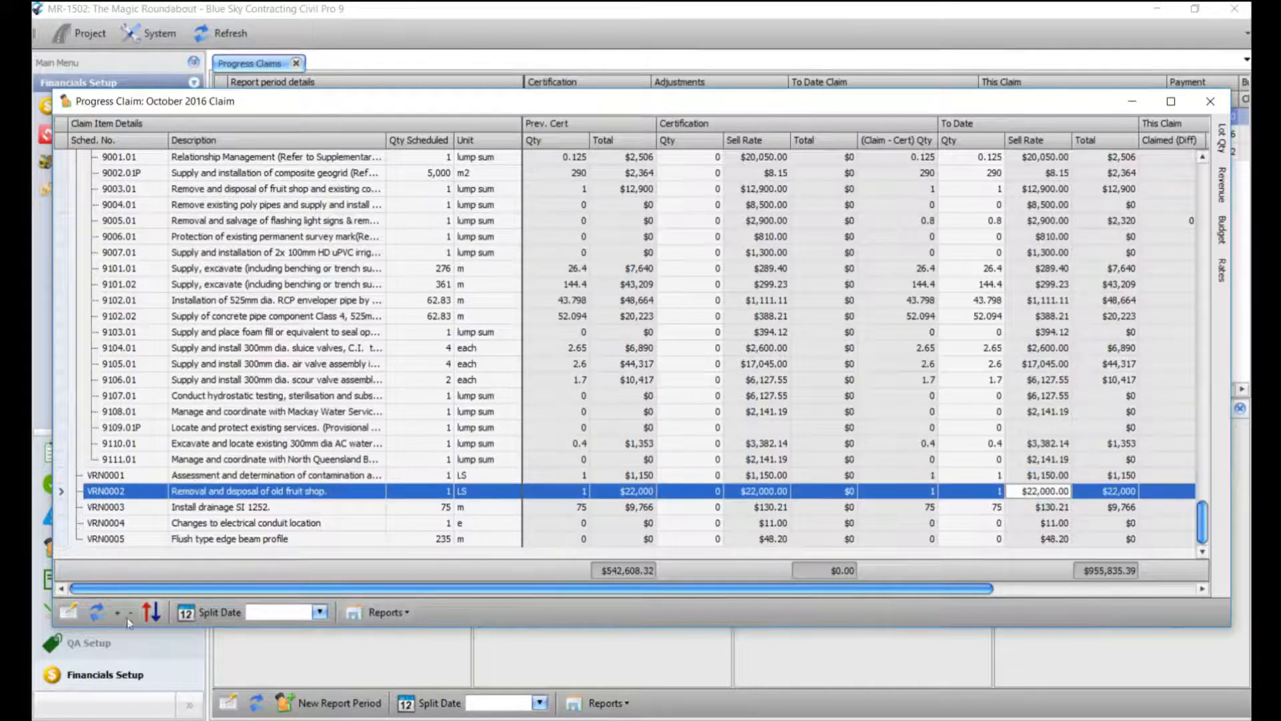
click(69, 612)
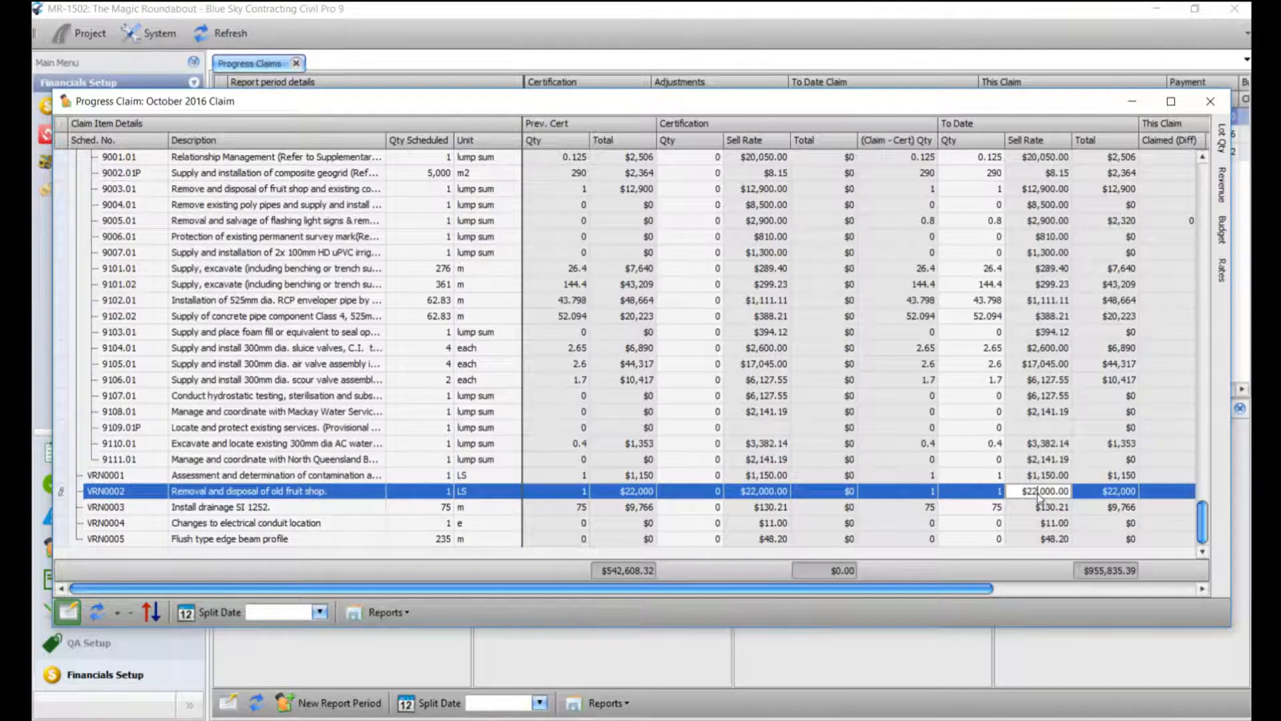
drag(1022, 493, 1107, 499)
text(23000)
click(1062, 476)
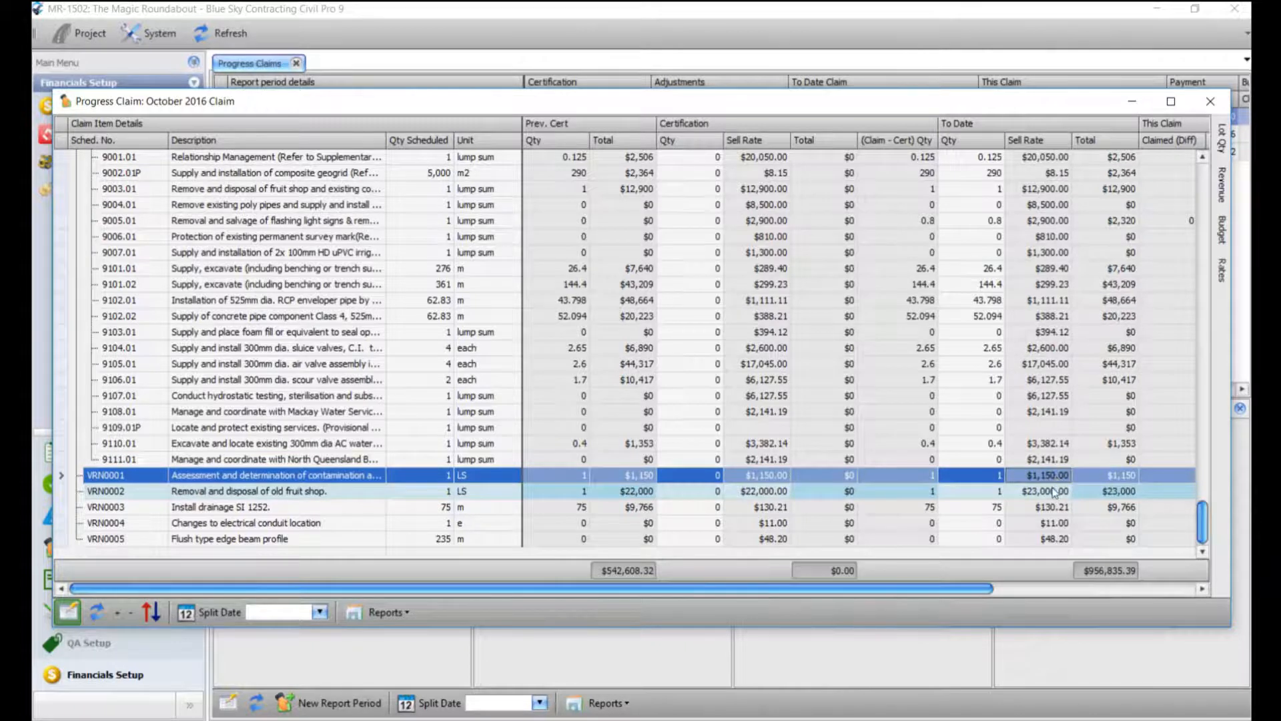
Correct VRN0002's to-date sell rate to $22,000.00 by changing the thousands digit.
click(1051, 491)
drag(1038, 491, 1034, 491)
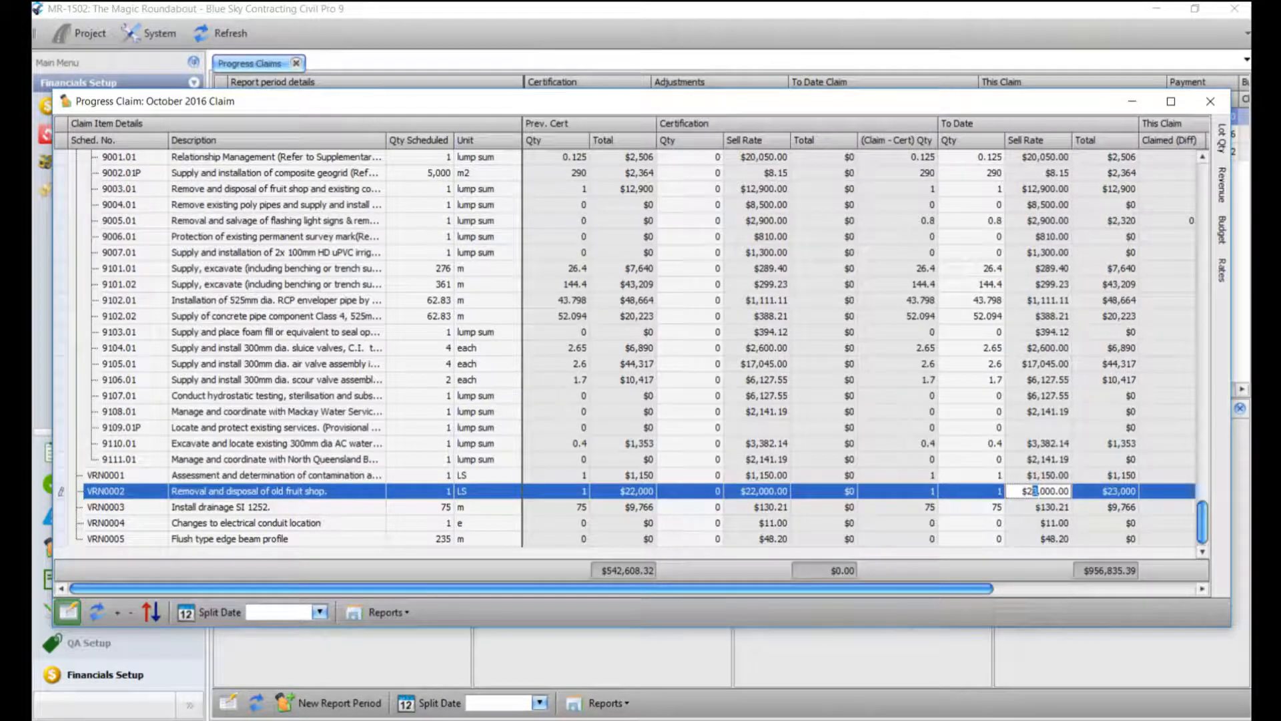
text(2)
click(1034, 510)
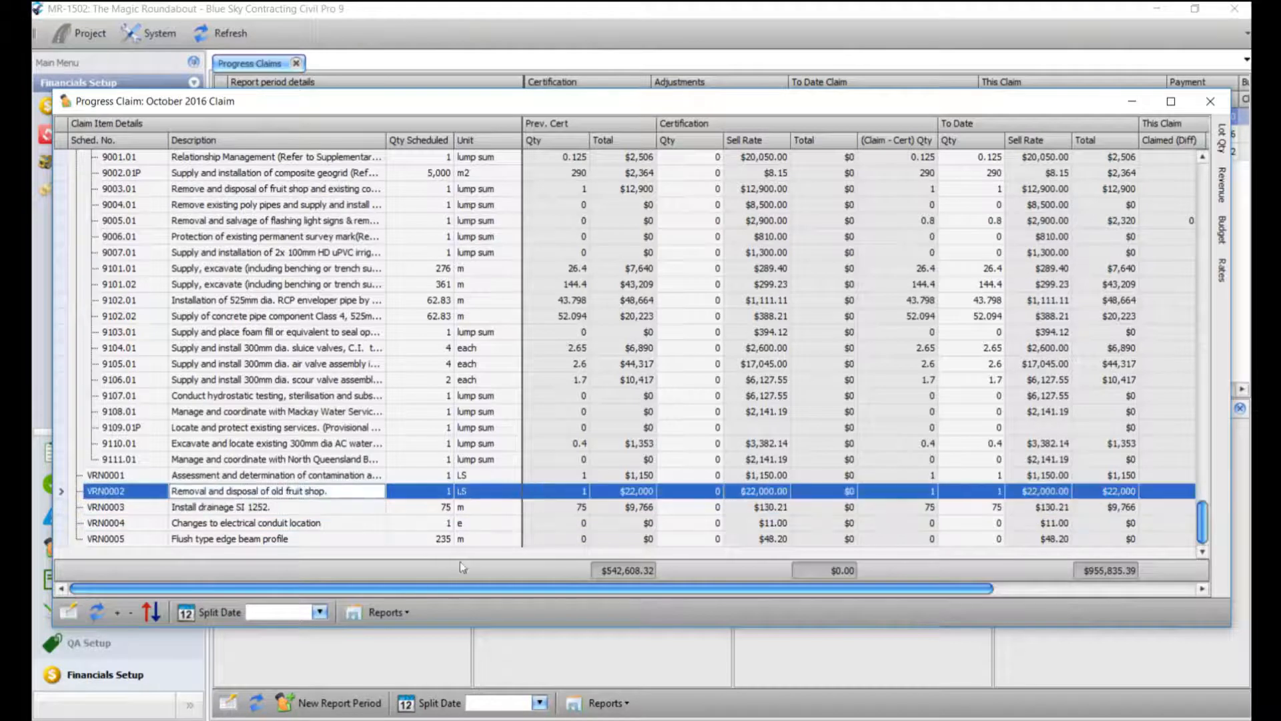
click(384, 612)
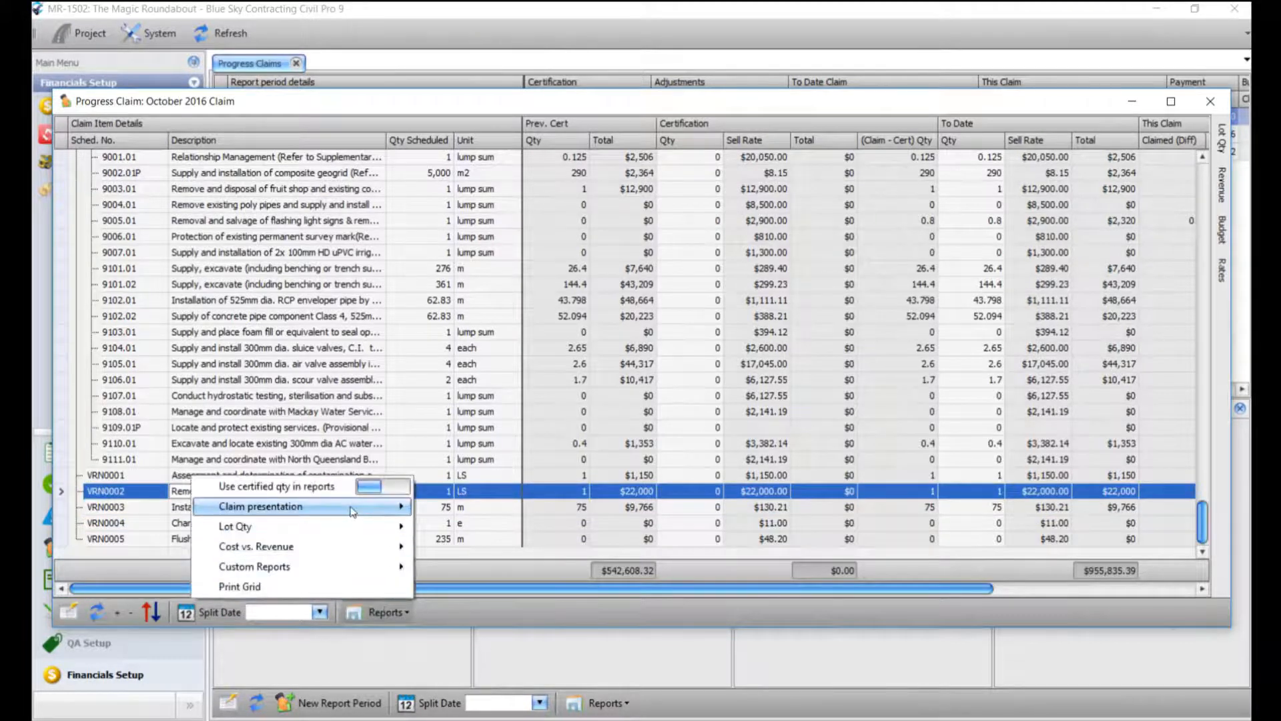
Run the Progress Claim report, then preview the Lot Qty Report (val) for October 2016.
mouse_move(353, 512)
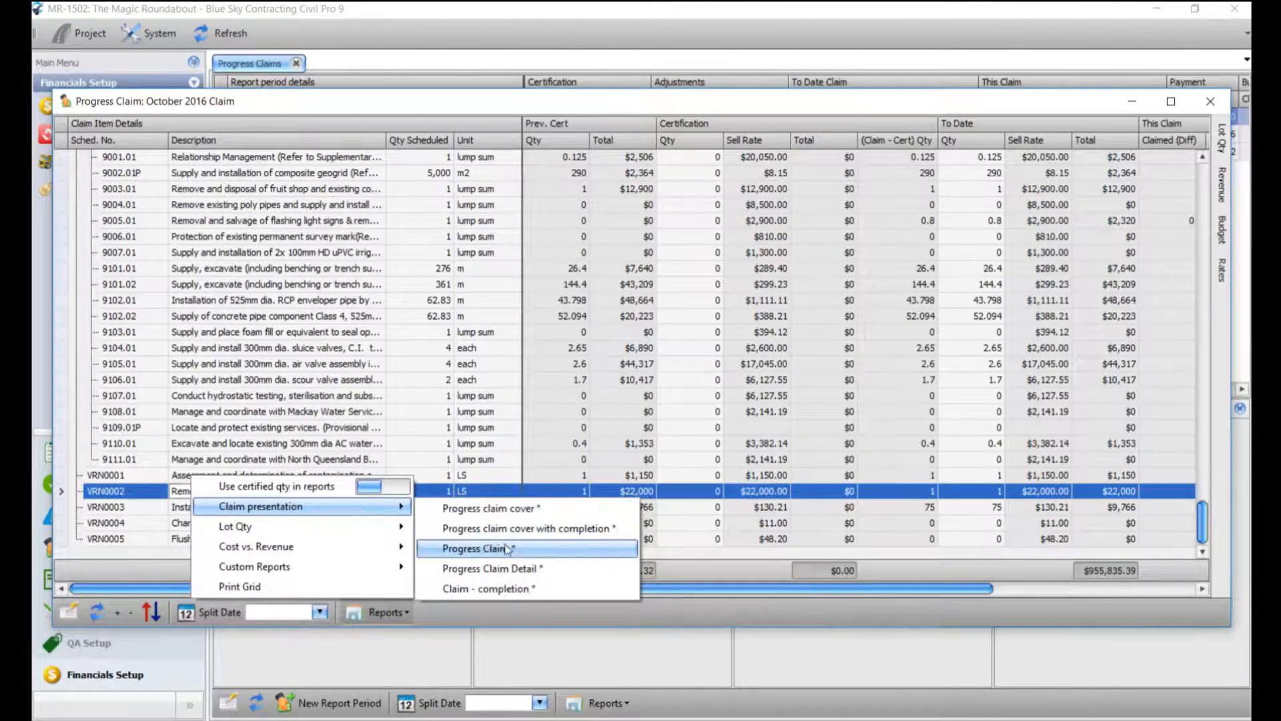
click(475, 547)
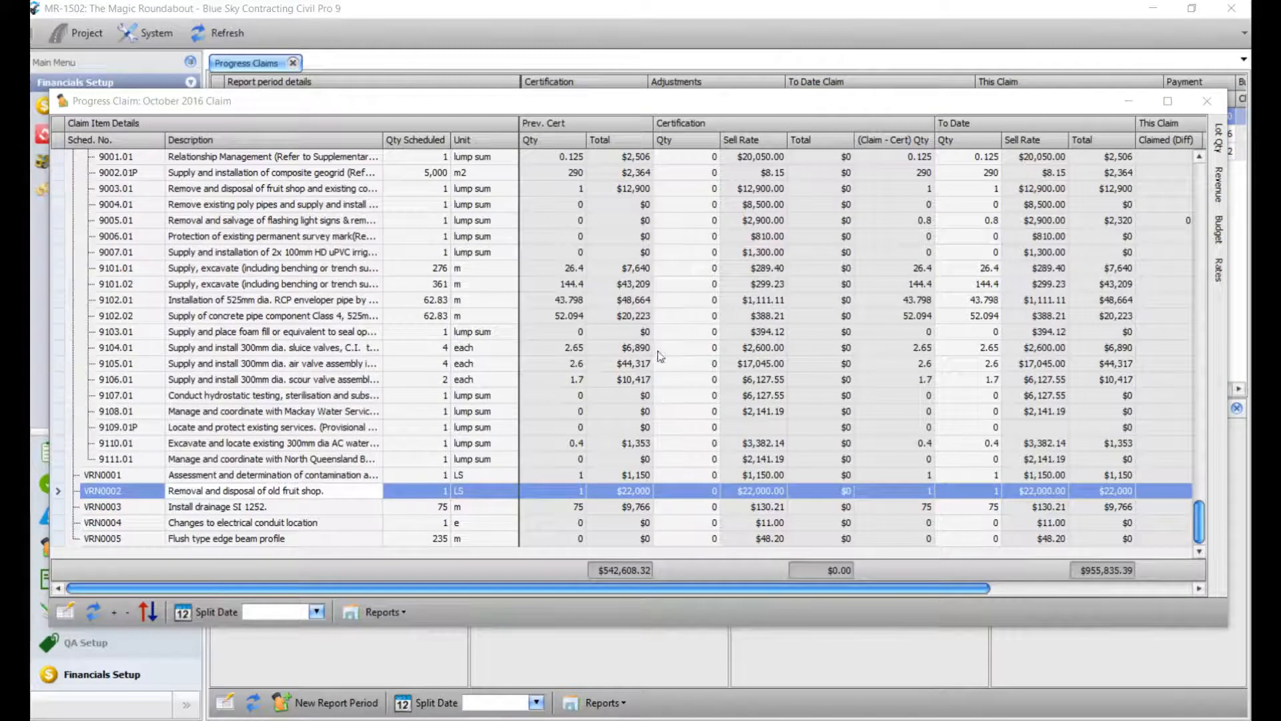
click(382, 612)
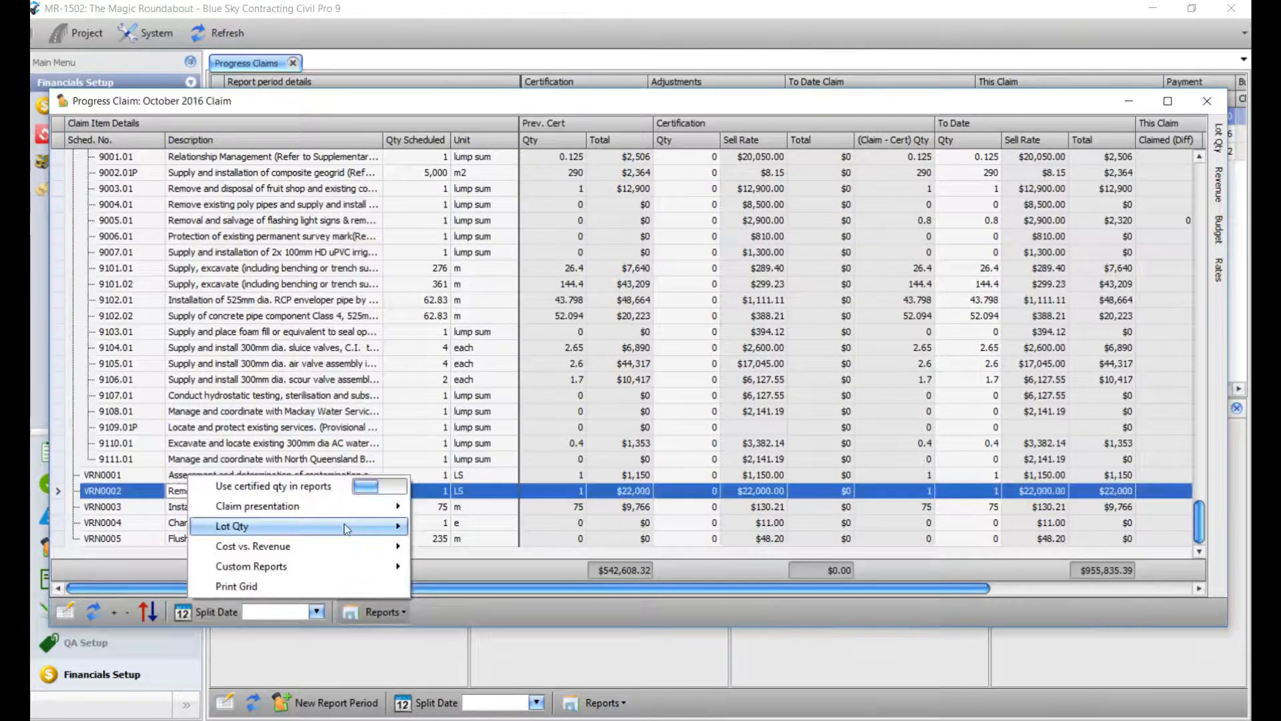
mouse_move(340, 527)
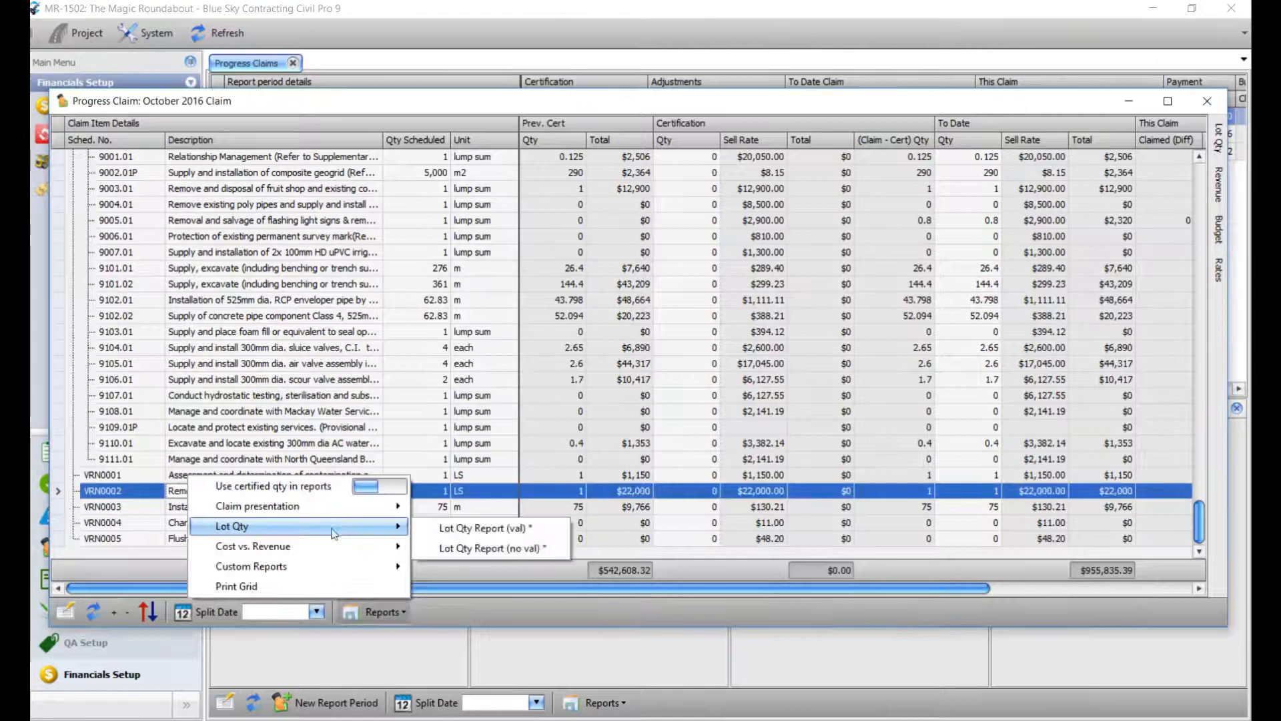
click(491, 528)
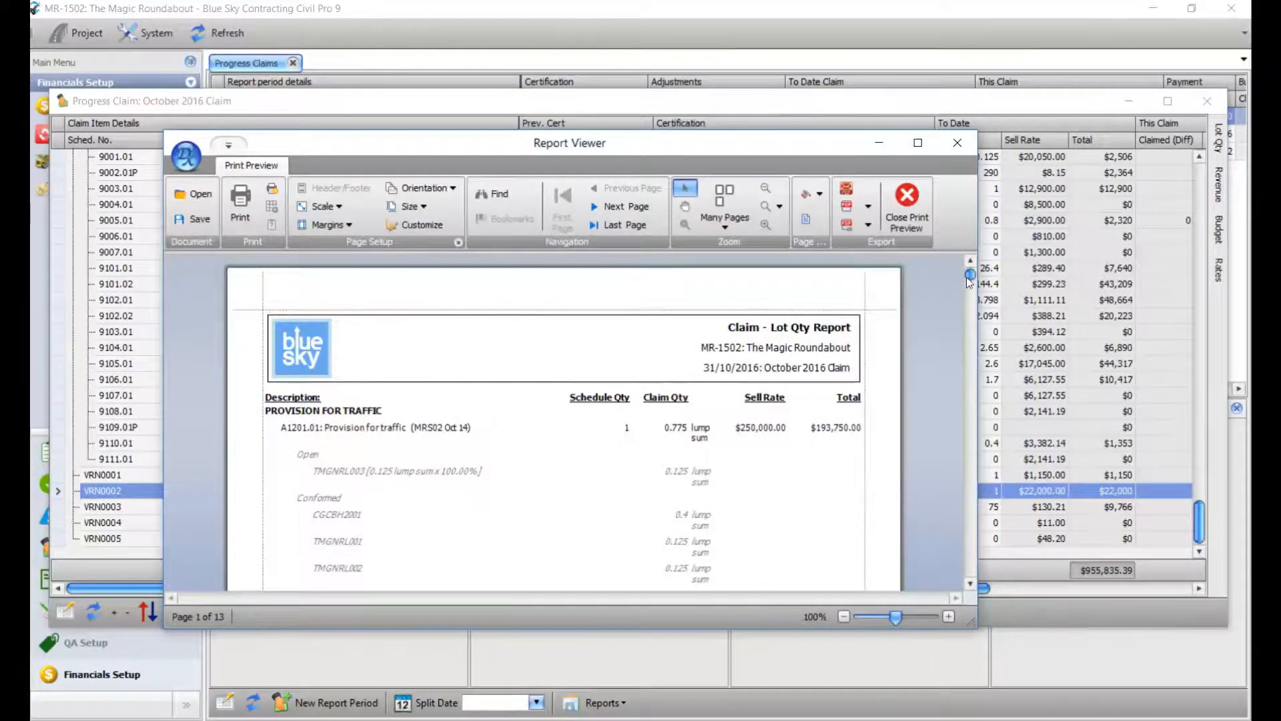
scroll(970, 276, down, 3)
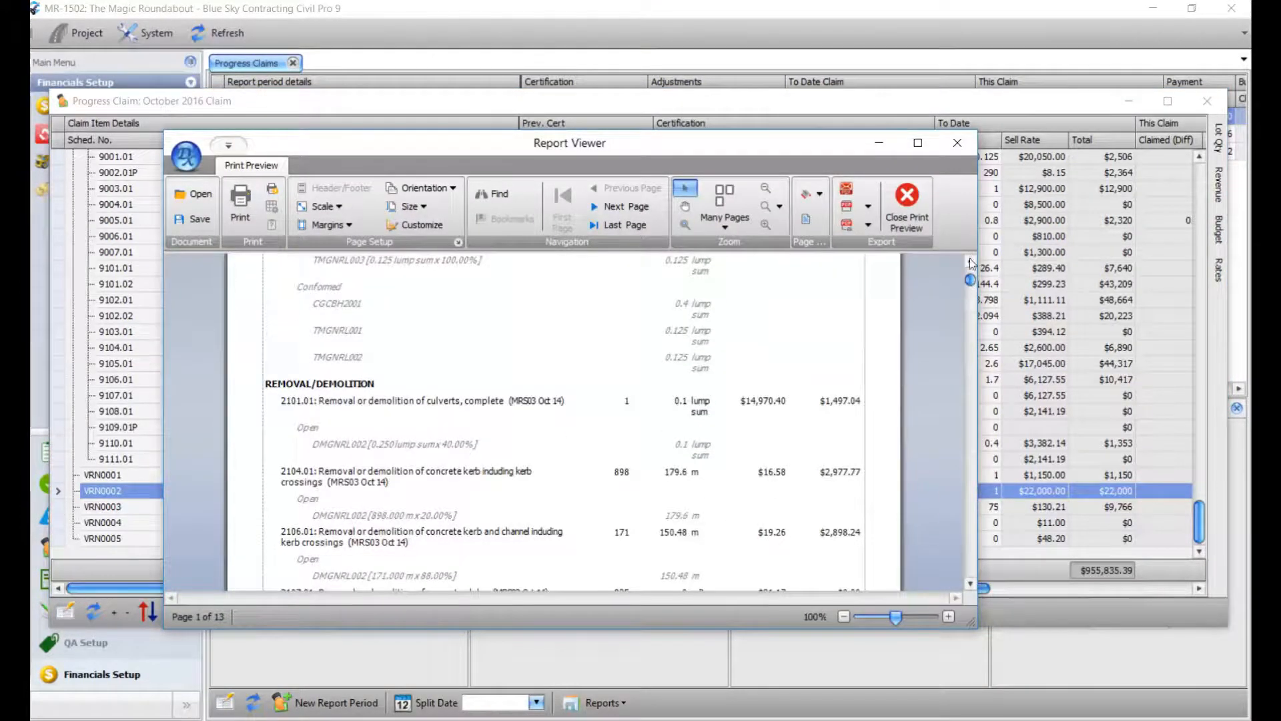
scroll(440, 330, up, 2)
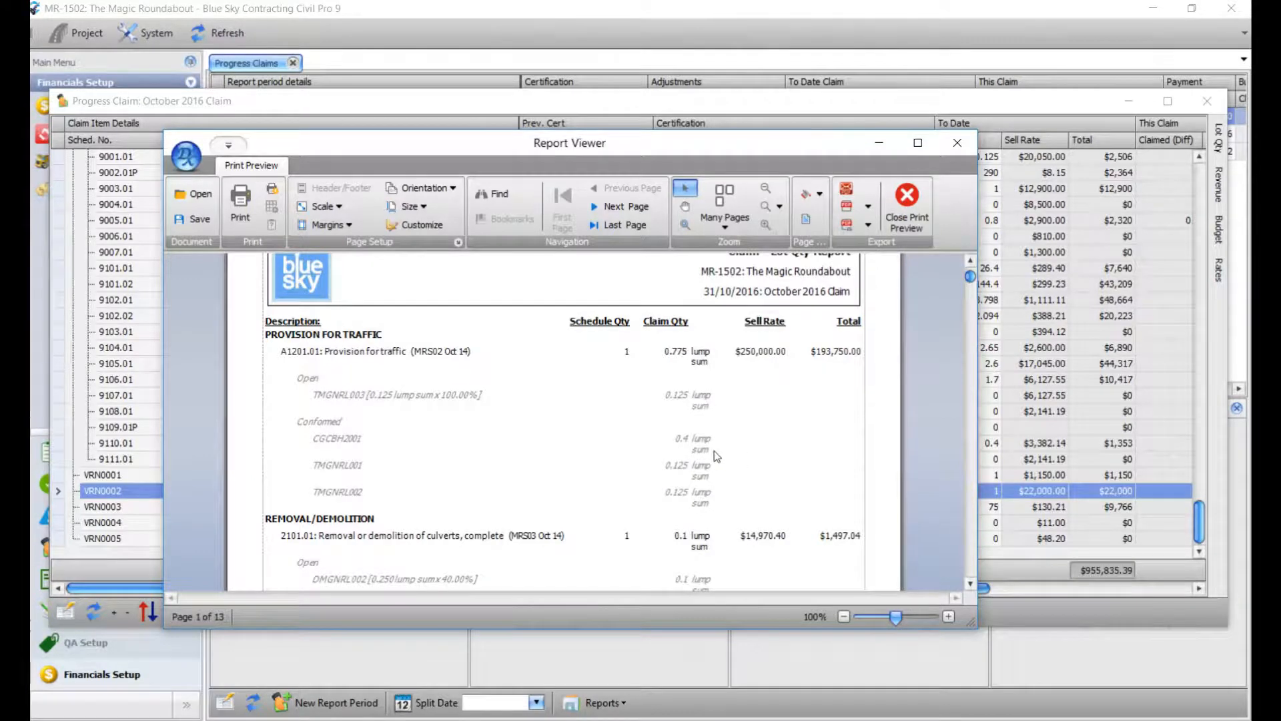
Close the report preview and change the claim's split date to 1/09/2017.
click(958, 143)
click(260, 611)
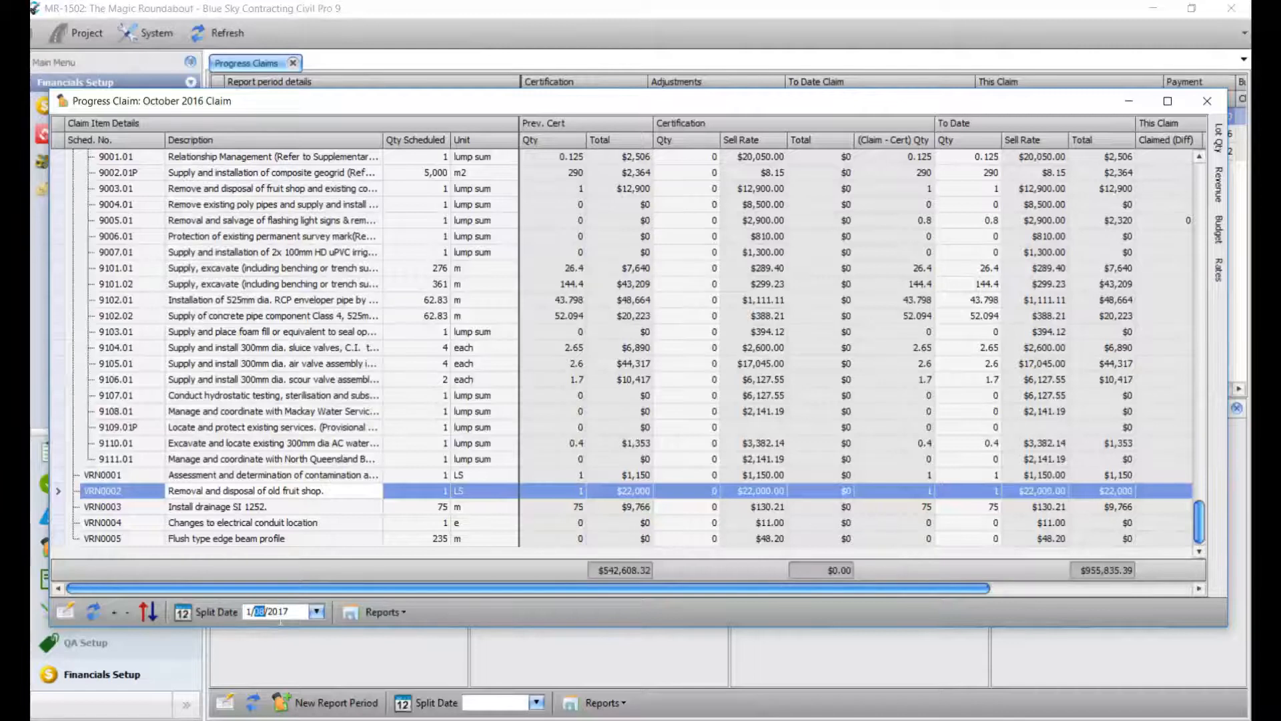
text(09)
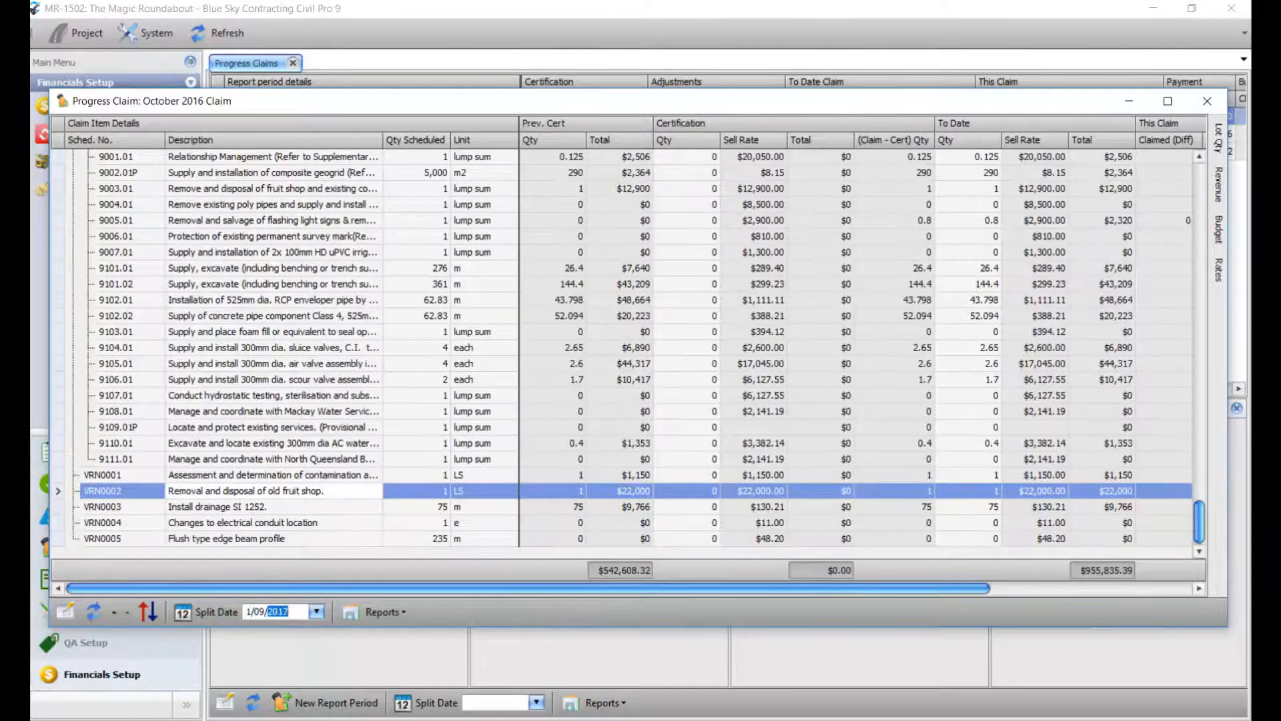
Regenerate the Lot Qty Report (val) with the new split date and review it.
click(381, 612)
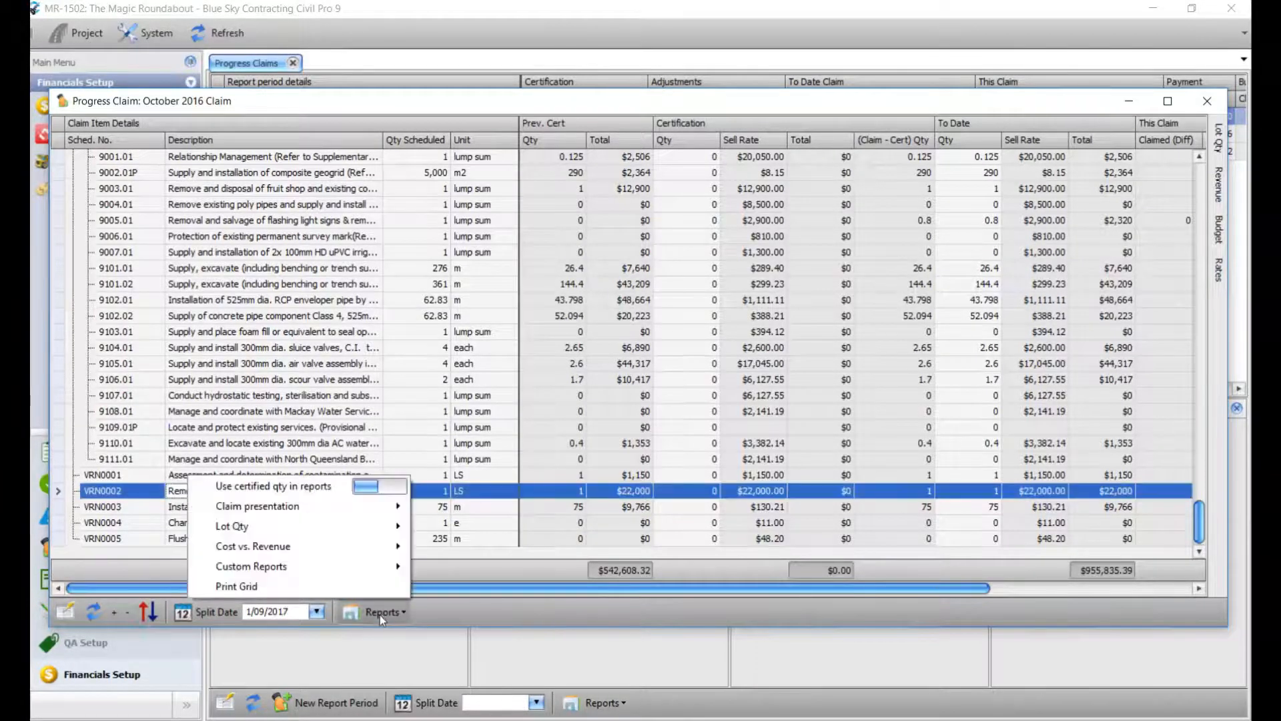
mouse_move(327, 528)
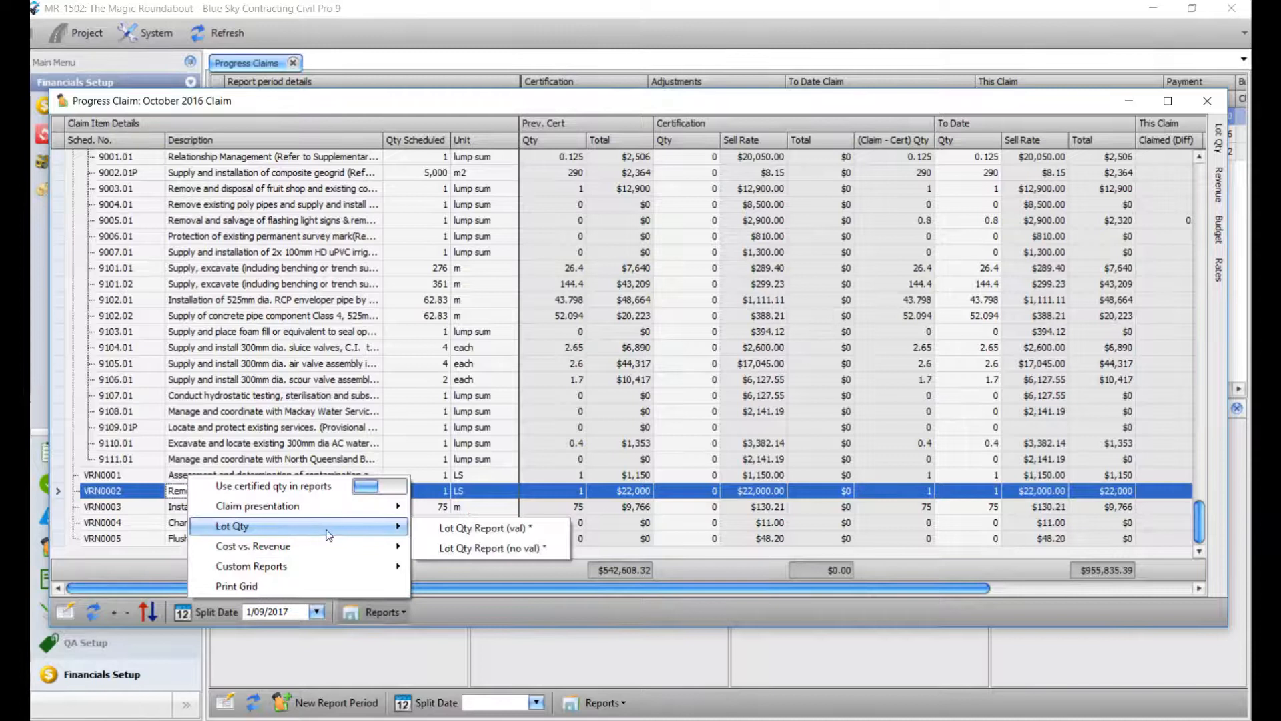
click(483, 534)
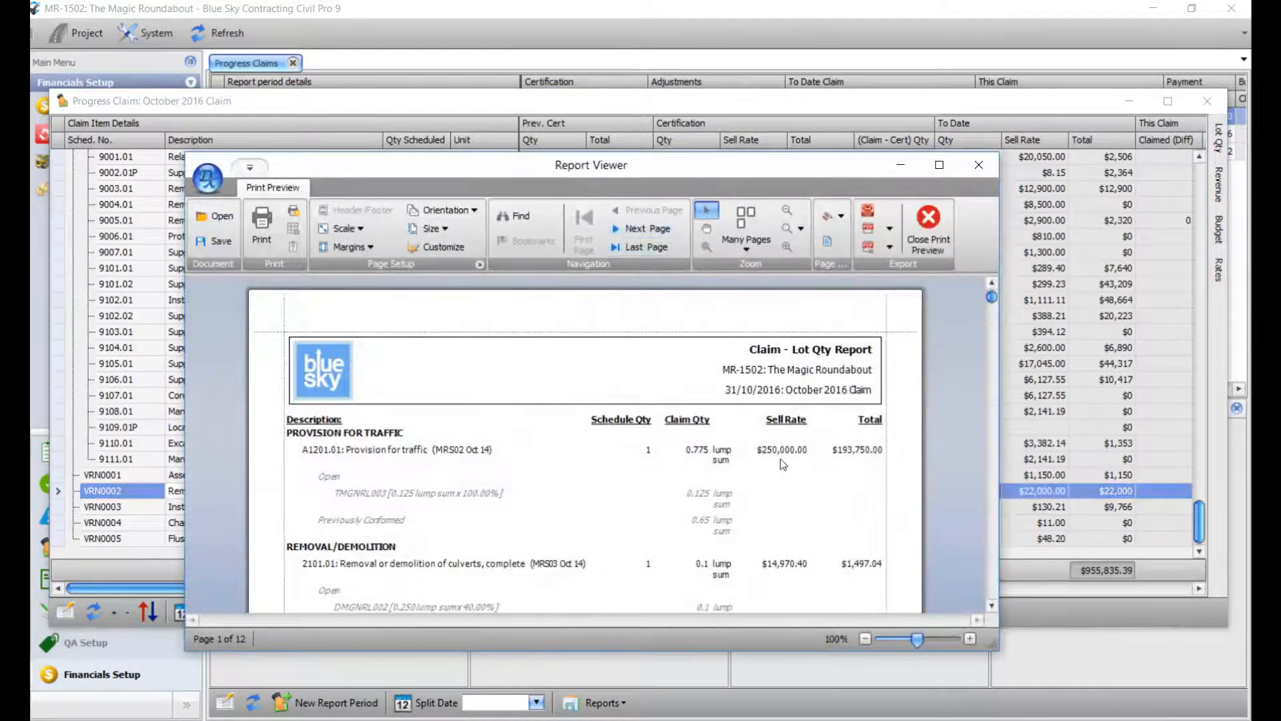
scroll(780, 460, down, 2)
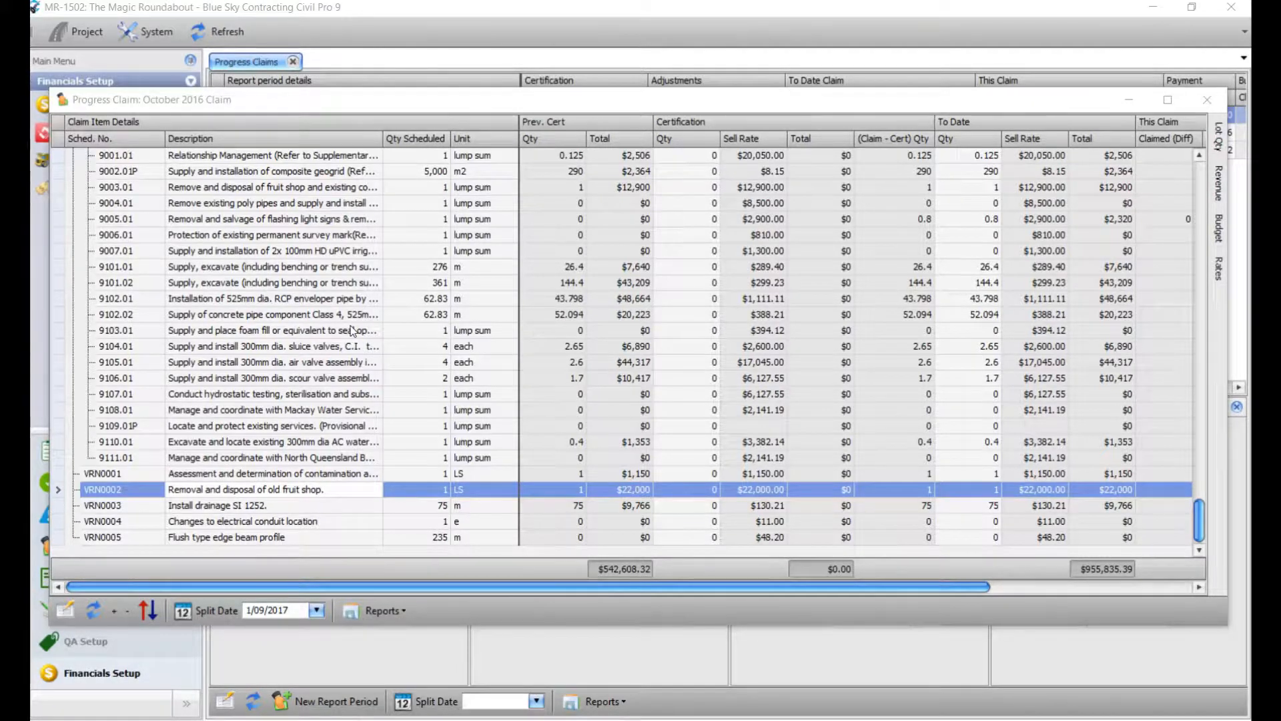
Switch the claim item grid to the Forecast view showing To Complete and completion totals.
click(476, 314)
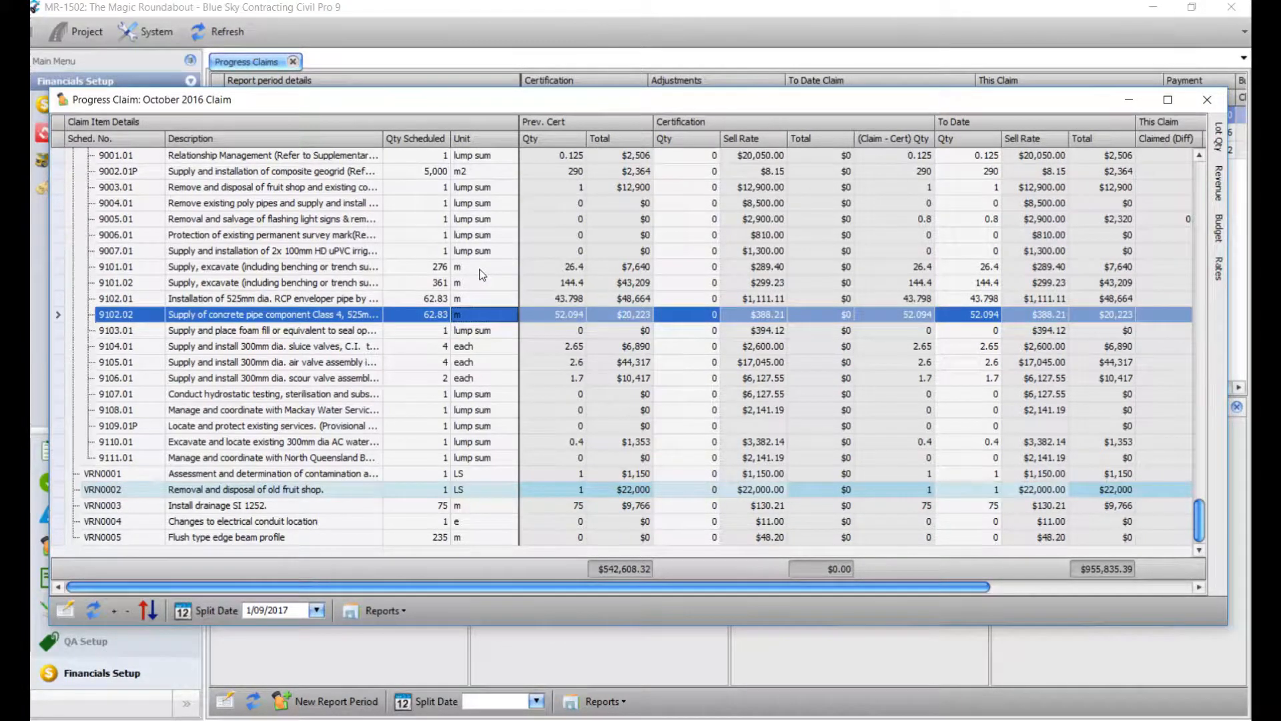
right_click(480, 269)
mouse_move(567, 557)
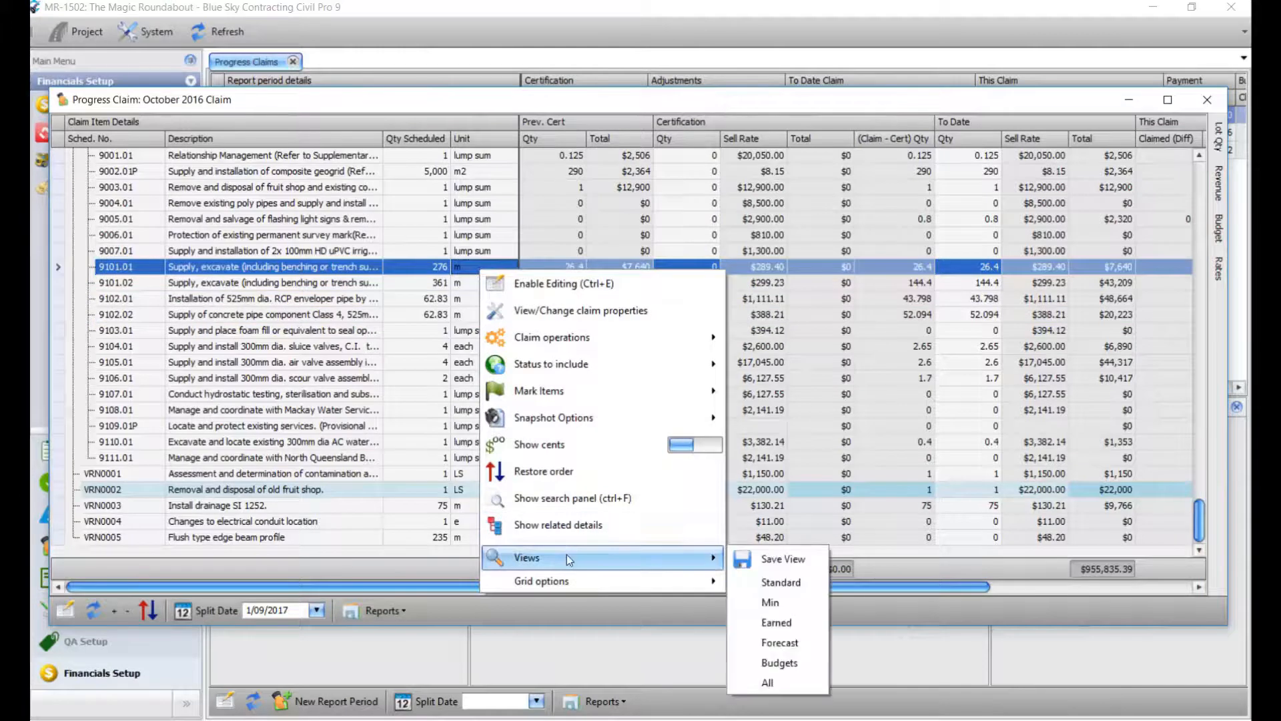
click(782, 643)
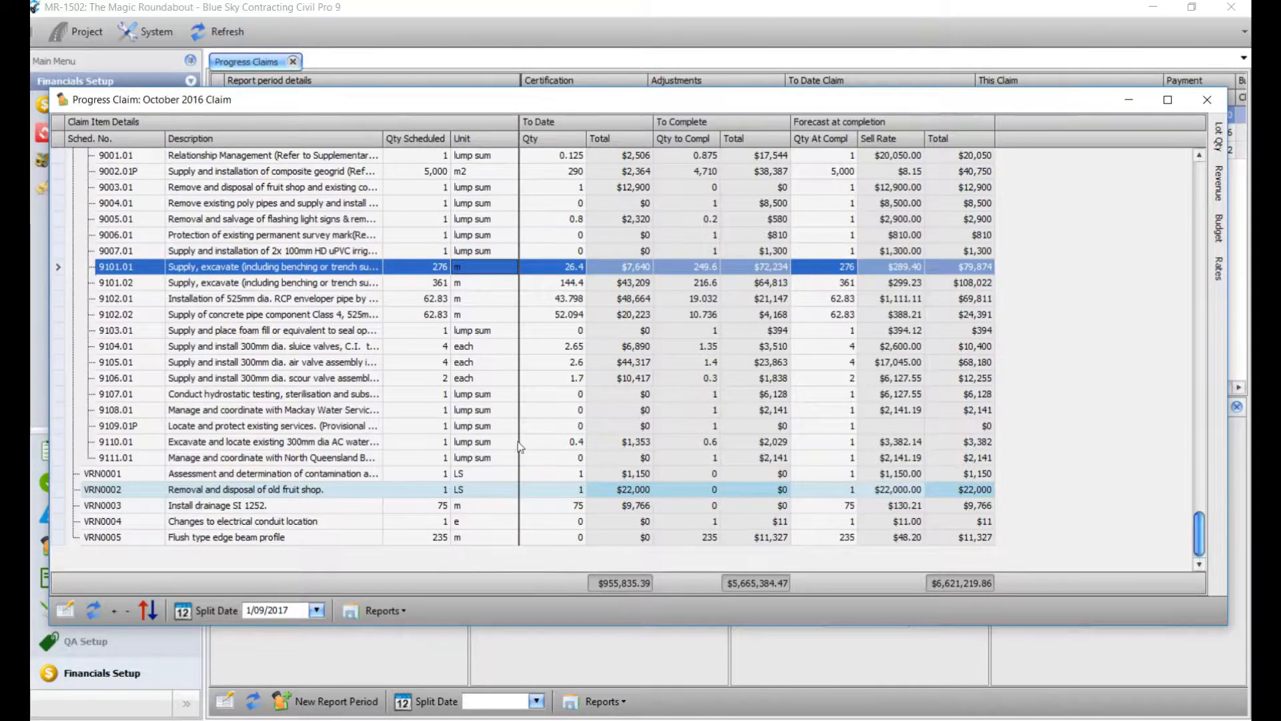
Preview the Claim - completion report and scroll right to the Total to Complete columns.
click(380, 610)
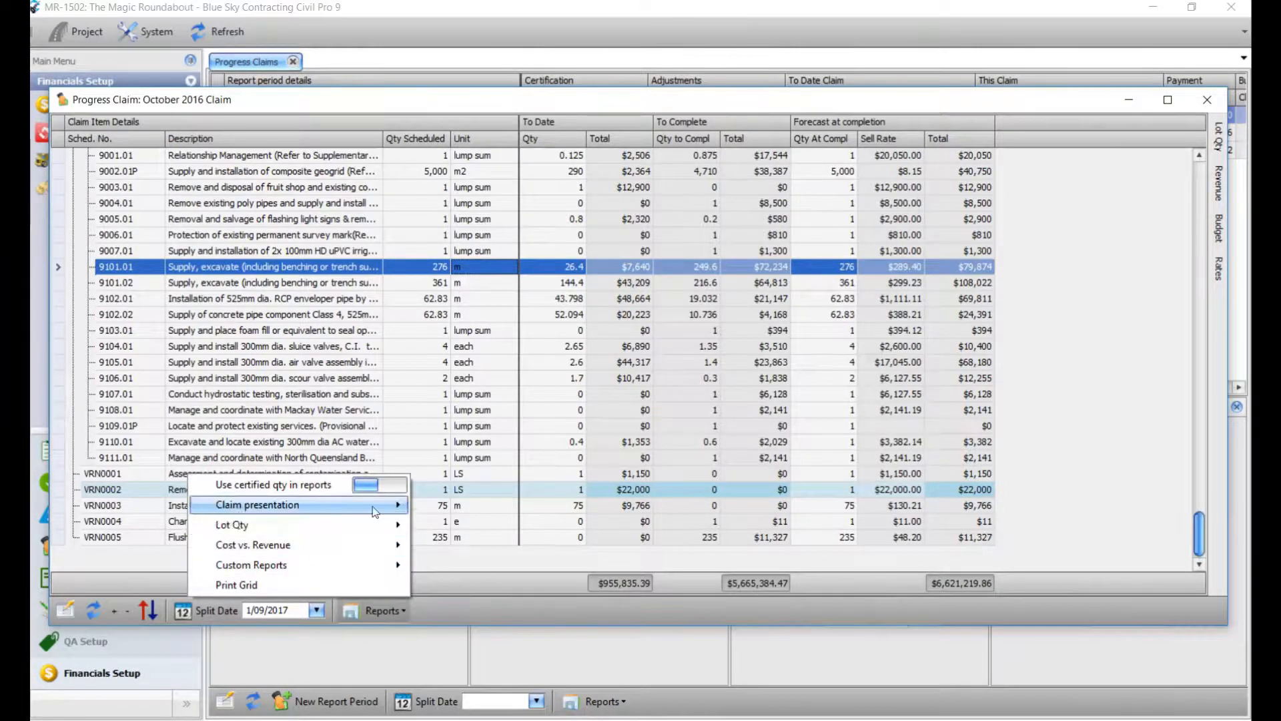
mouse_move(373, 512)
click(506, 589)
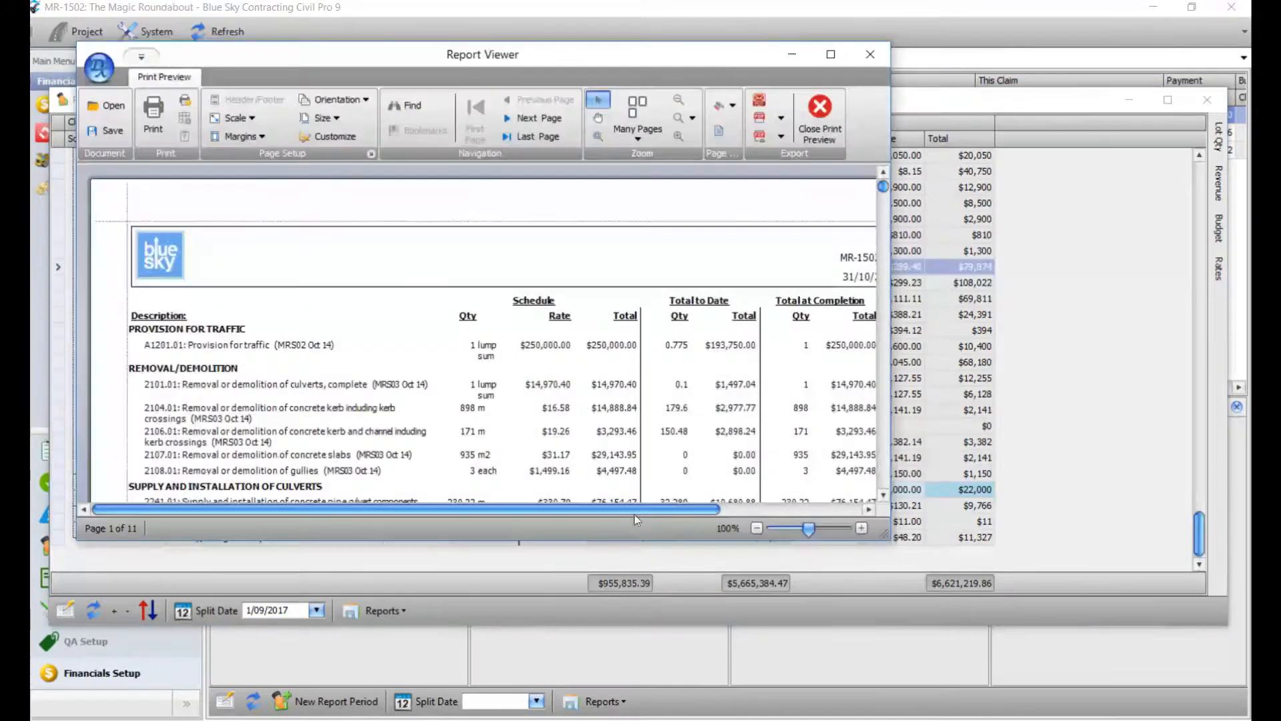
drag(635, 515, 765, 504)
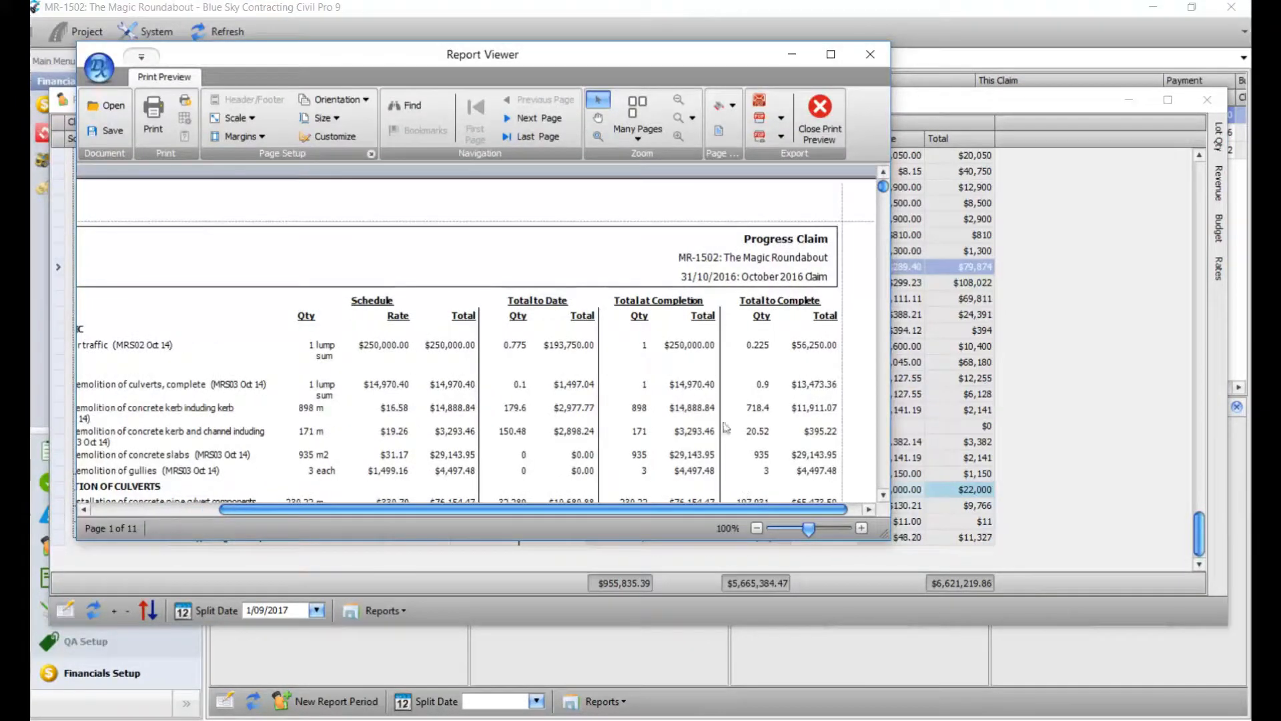